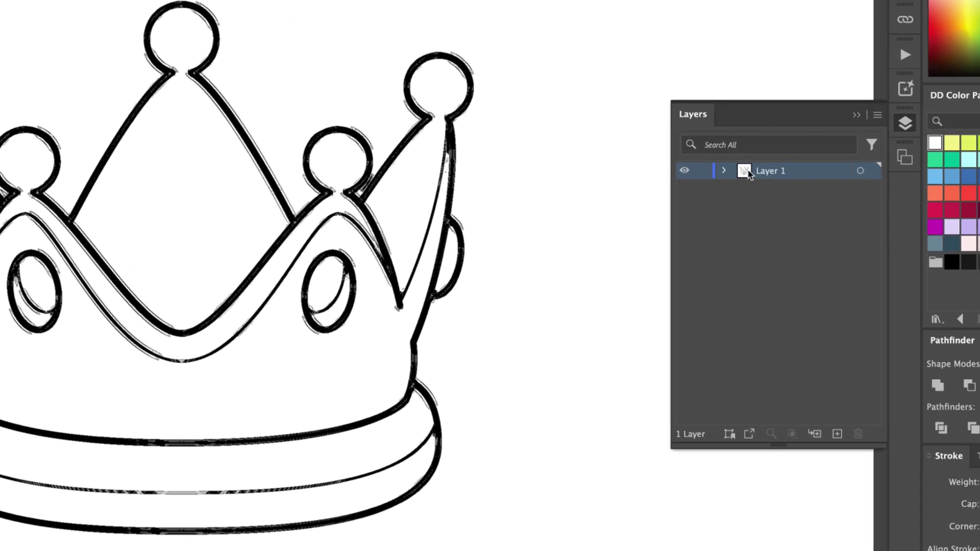
# Step: Rename the crown sketch layer to Reference and make it a 30%-dimmed template
pyautogui.doubleClick(748, 174)
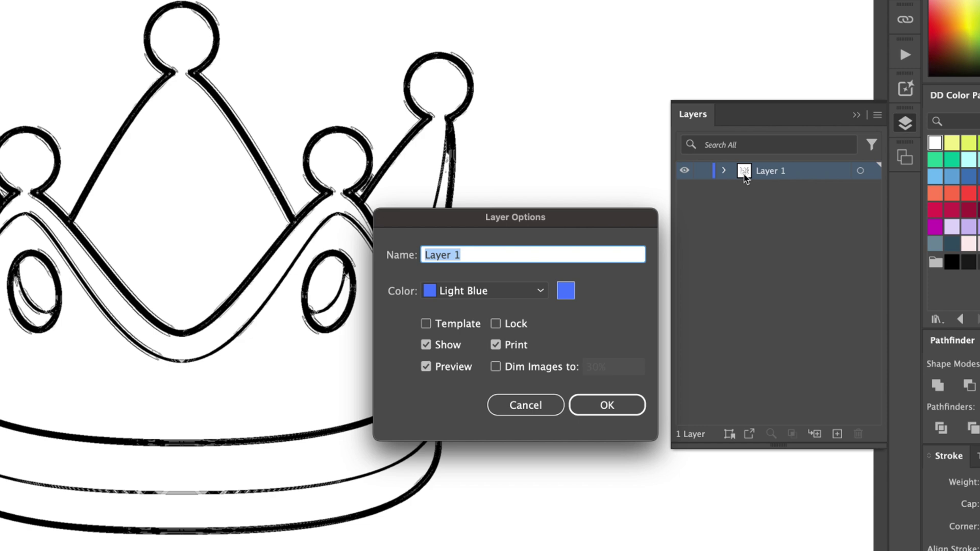
pyautogui.write('Reference')
pyautogui.click(463, 322)
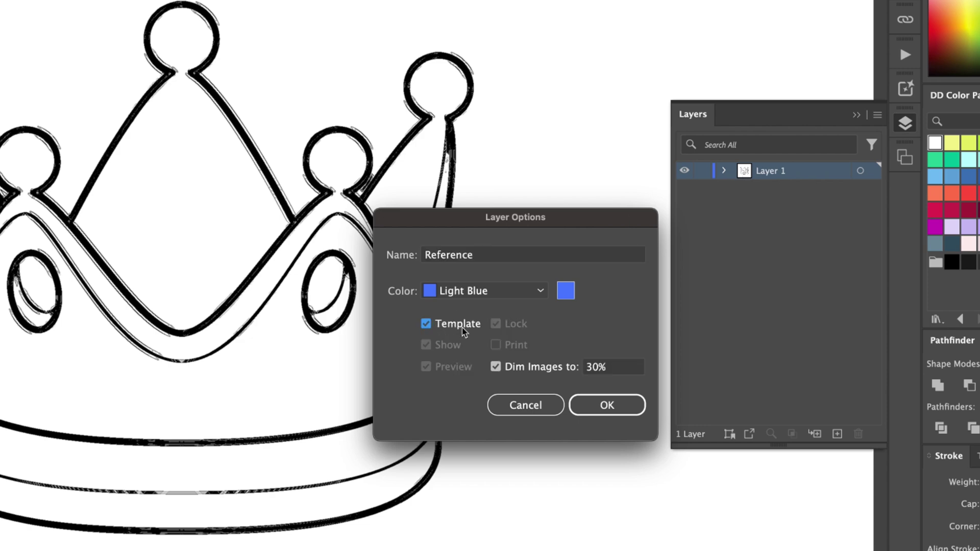
pyautogui.click(613, 403)
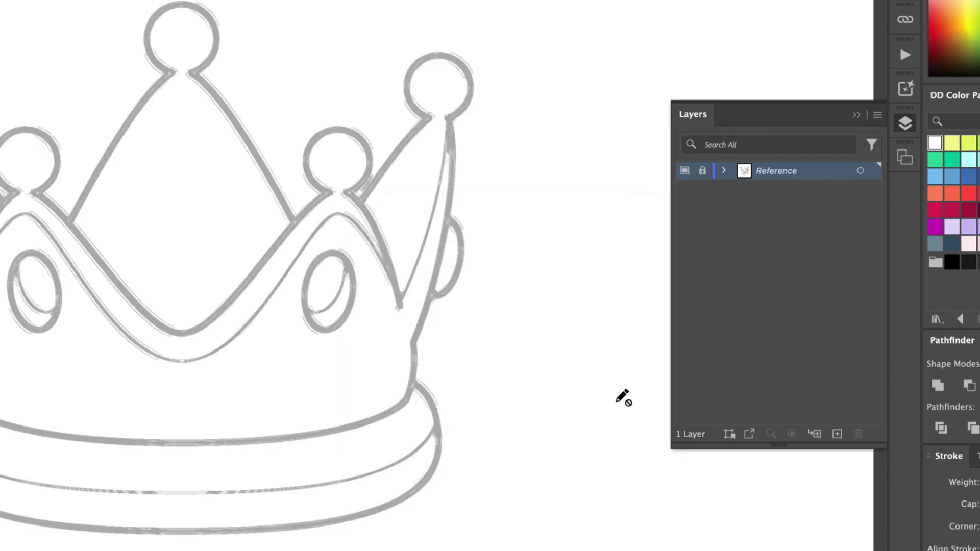
# Step: Add two new layers named Outline and Colour, and lock the Colour layer
pyautogui.click(837, 434)
pyautogui.click(838, 435)
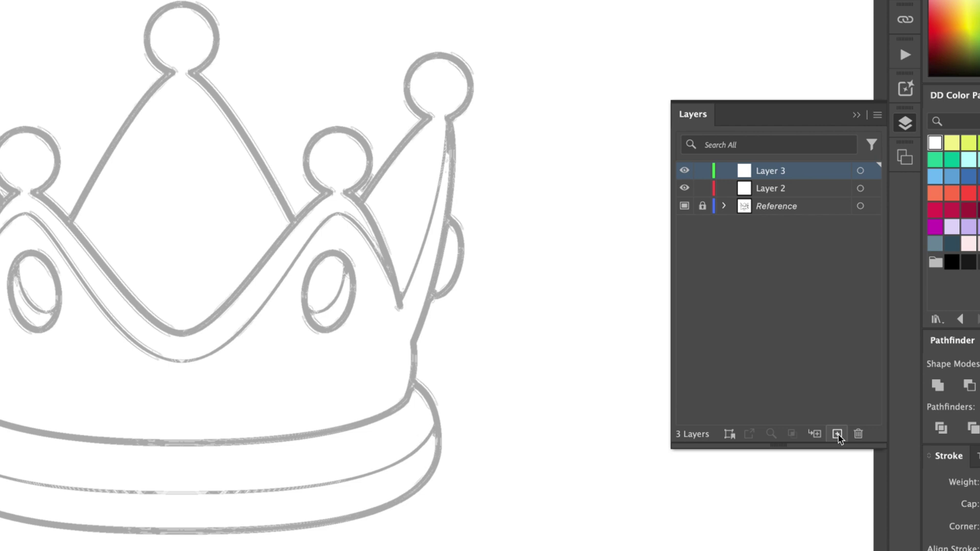
pyautogui.doubleClick(772, 173)
pyautogui.write('Outline')
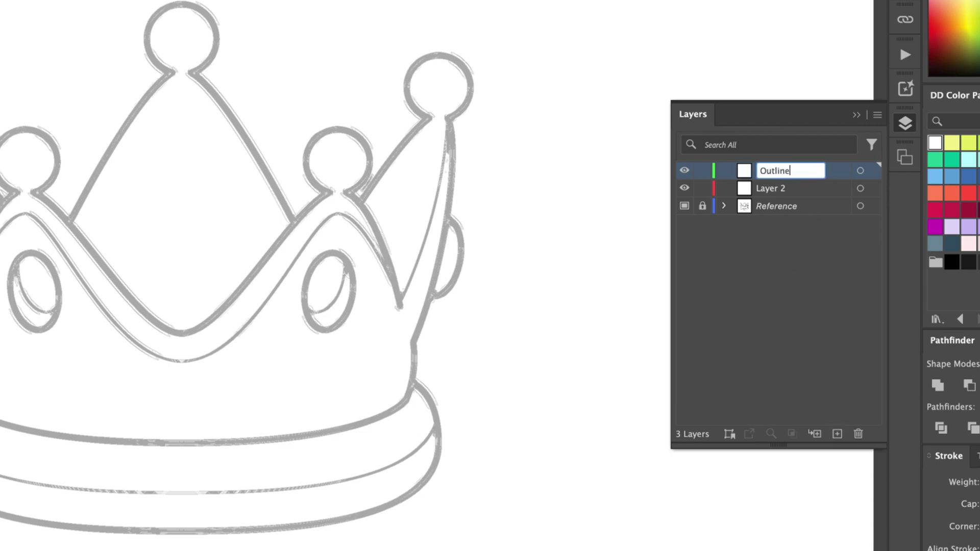
pyautogui.doubleClick(770, 189)
pyautogui.write('dr')
pyautogui.press('Return')
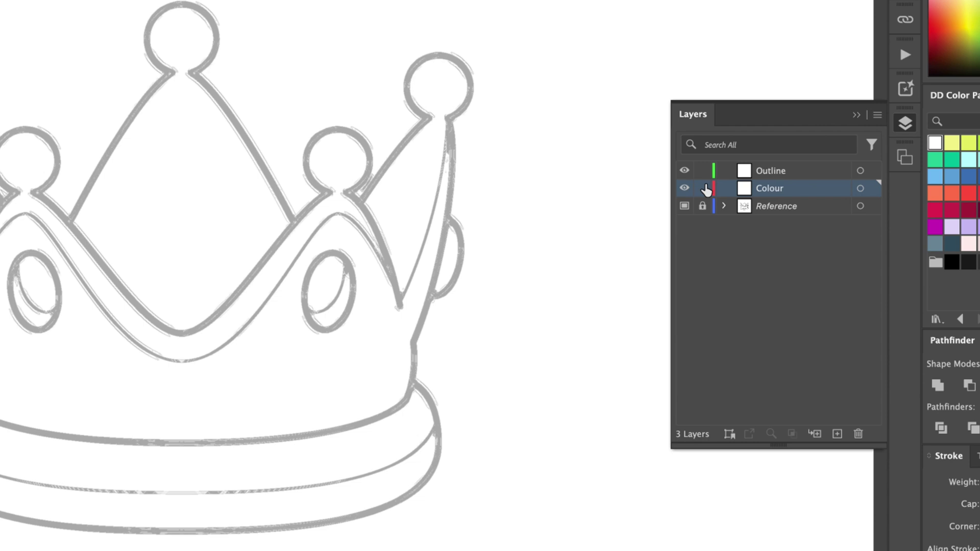
pyautogui.click(703, 189)
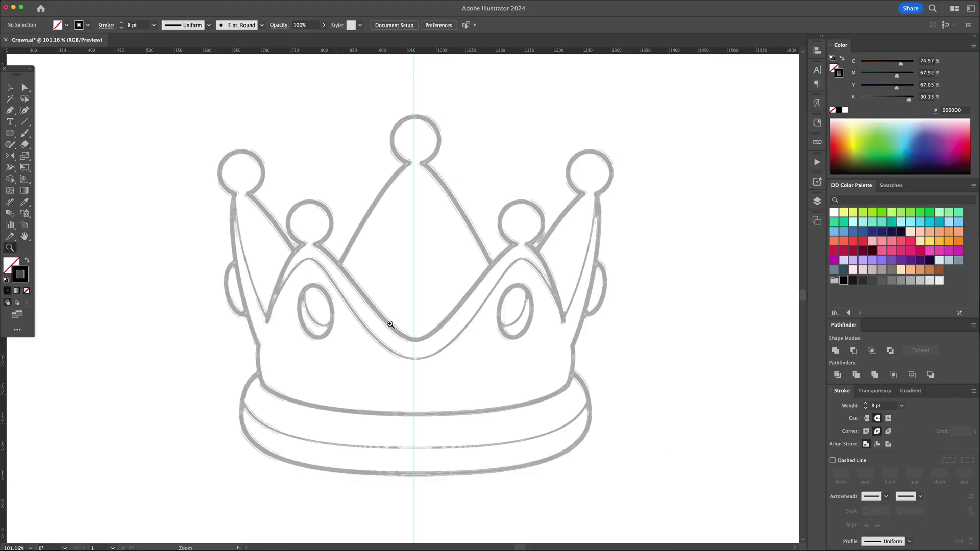
# Step: Pen the left band curve from the centre dip over the jewel peak, then smooth its handles
pyautogui.press('p')
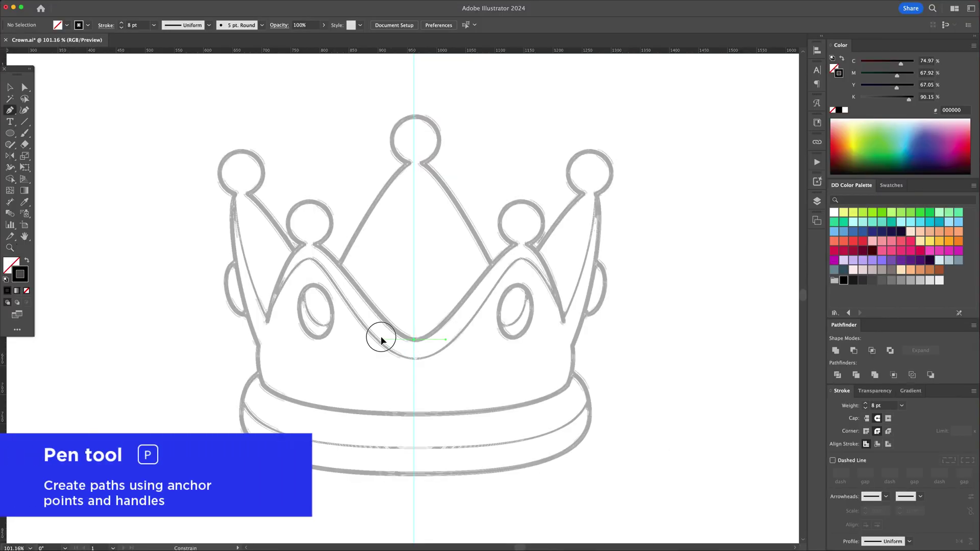
pyautogui.moveTo(375, 335); pyautogui.dragTo(377, 338)
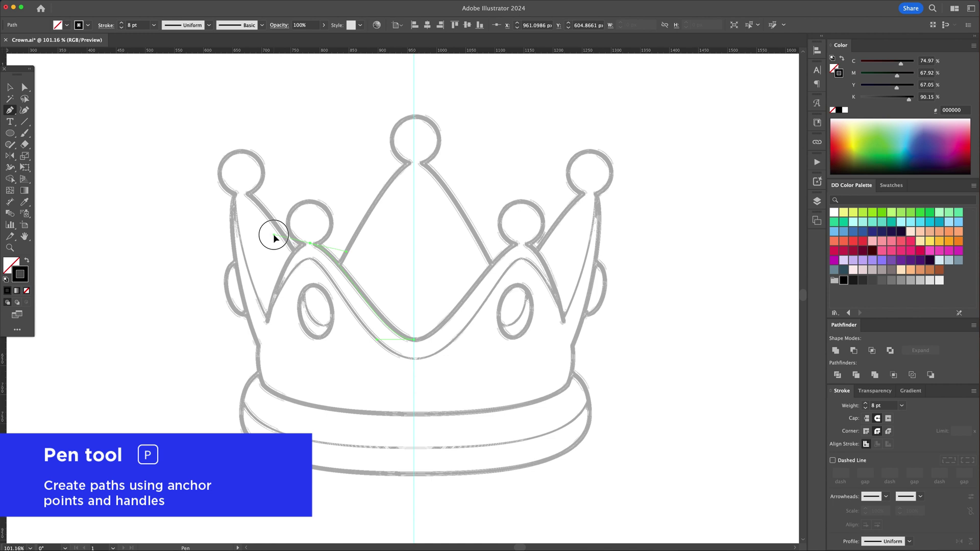
pyautogui.moveTo(309, 243); pyautogui.dragTo(272, 235)
pyautogui.click(267, 324)
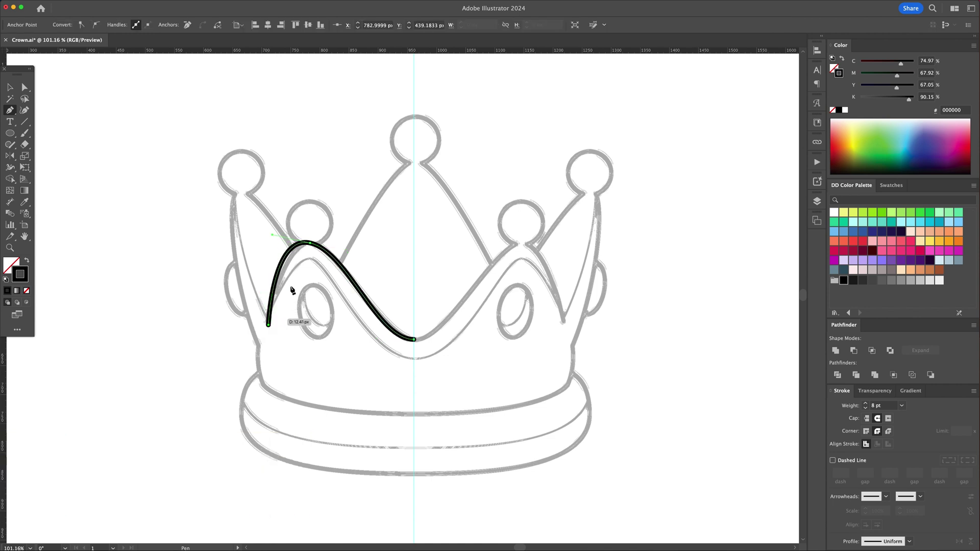
pyautogui.press('a')
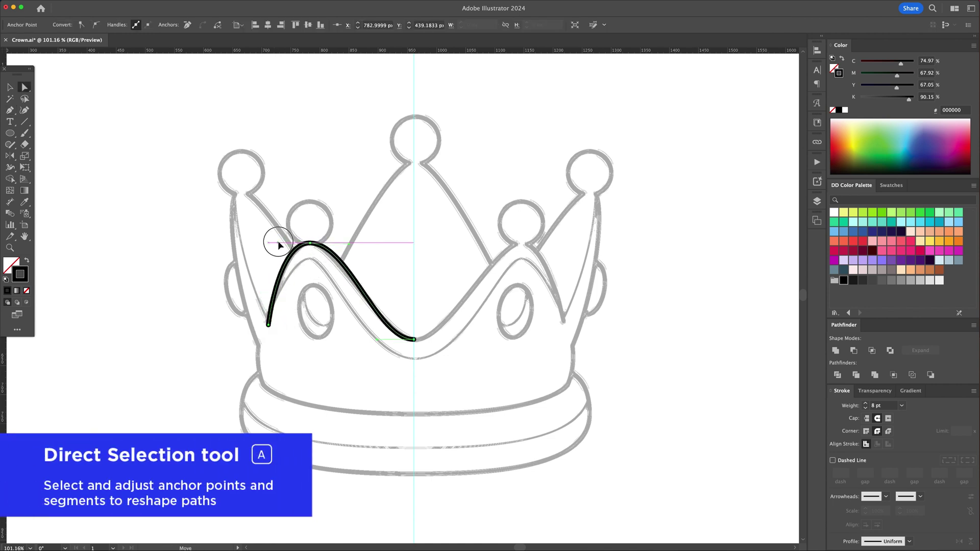
pyautogui.moveTo(274, 238); pyautogui.dragTo(270, 242)
pyautogui.moveTo(349, 244); pyautogui.dragTo(339, 243)
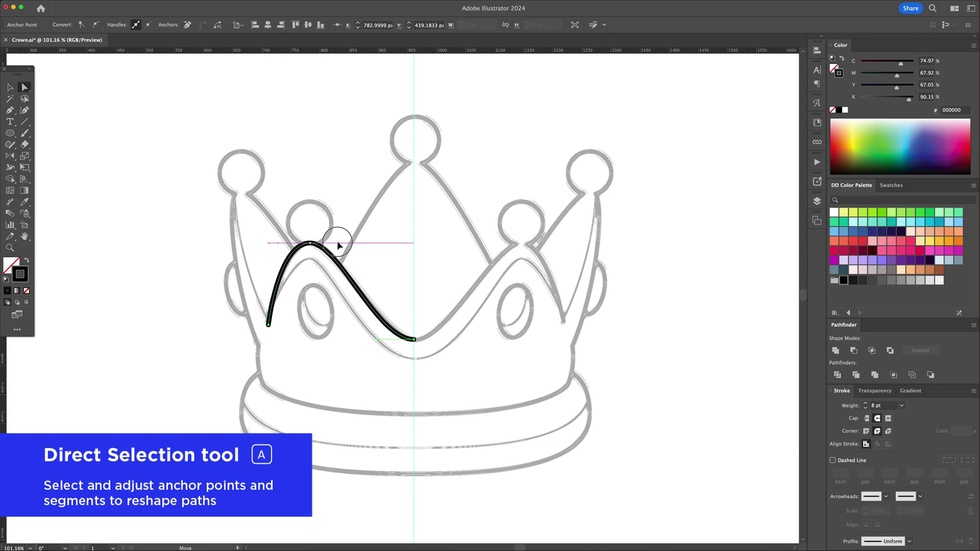
pyautogui.click(431, 246)
# Step: Draw the centre spike's left edge and bend it into a gentle curve
pyautogui.press('p')
pyautogui.click(338, 266)
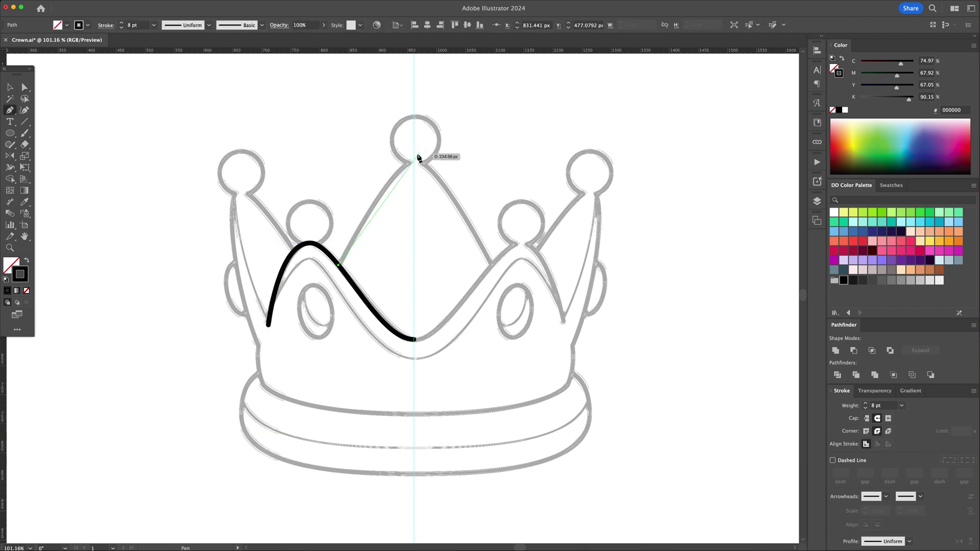
pyautogui.click(414, 155)
pyautogui.hotkey('shift', '`')
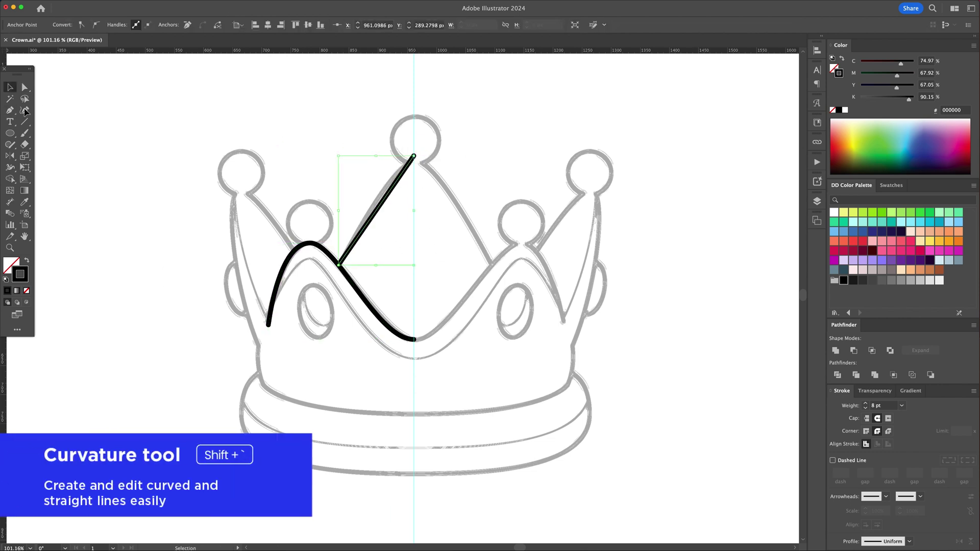
pyautogui.moveTo(378, 208); pyautogui.dragTo(372, 202)
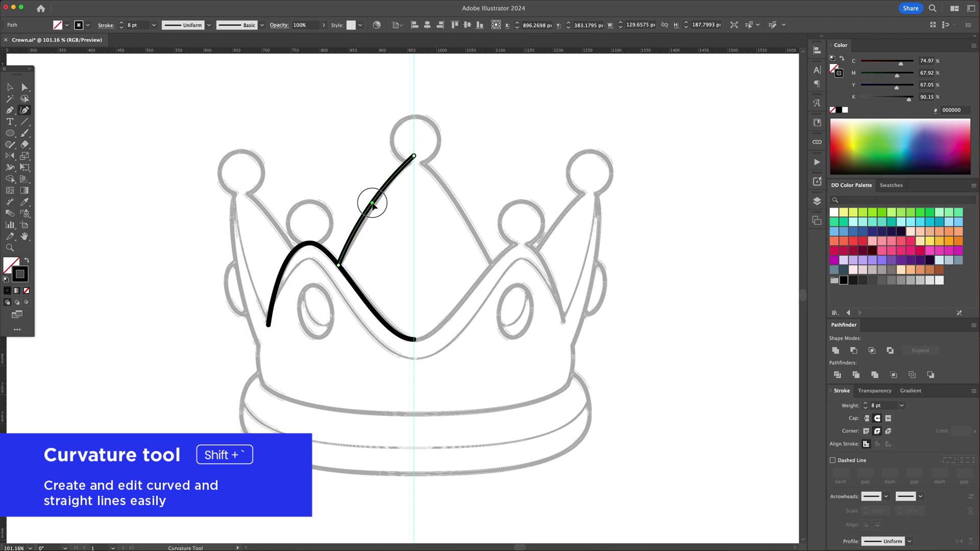
pyautogui.press('Escape')
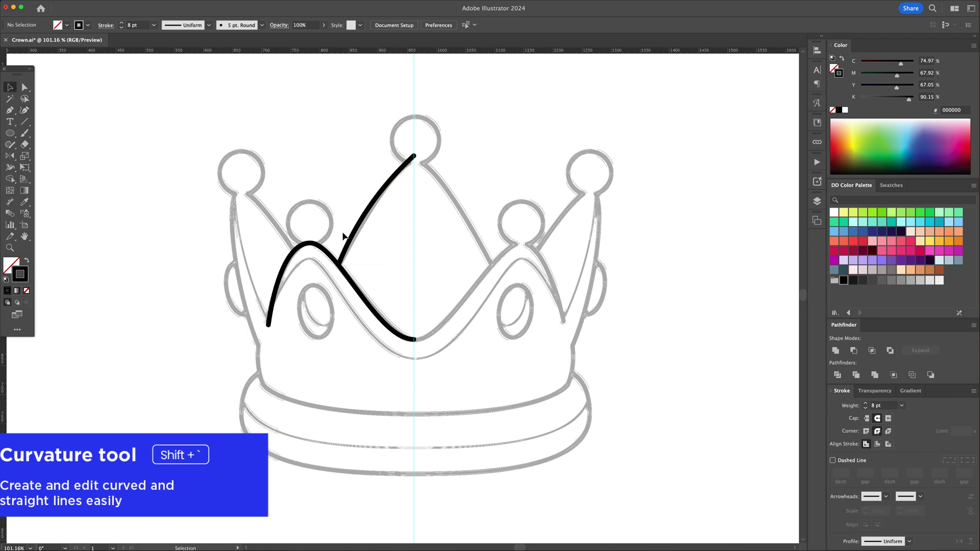
# Step: Draw the curved left spike and extend the outline along the base to the centre
pyautogui.press('p')
pyautogui.click(295, 250)
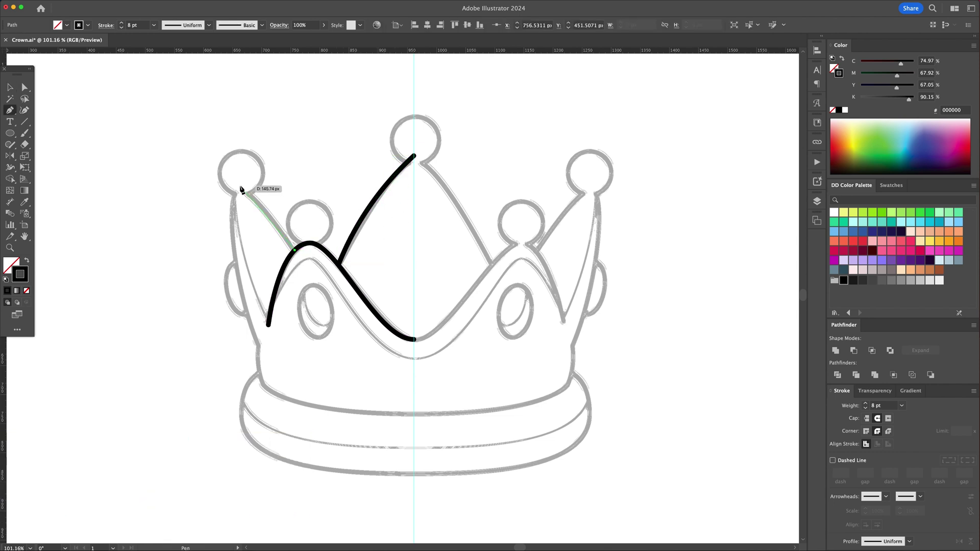
pyautogui.click(239, 187)
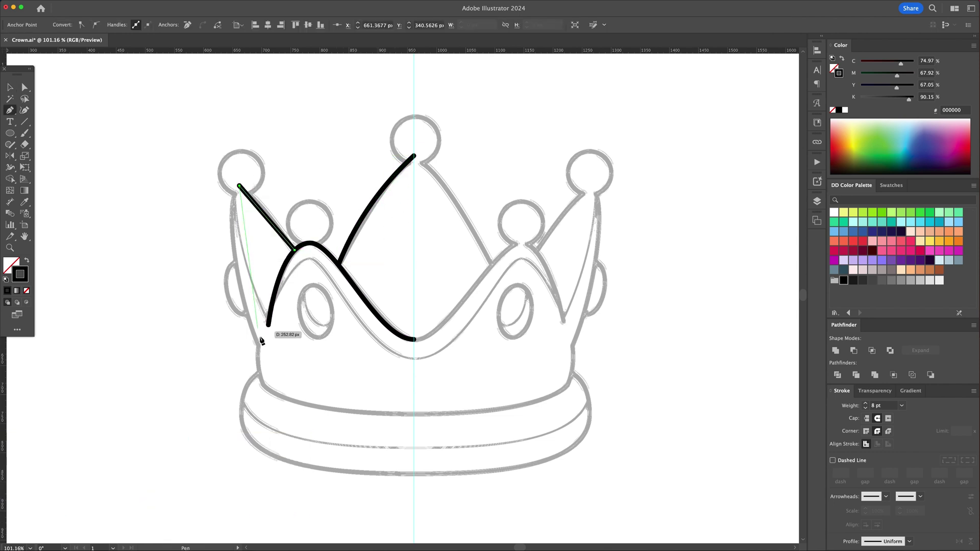
pyautogui.click(263, 389)
pyautogui.press('v')
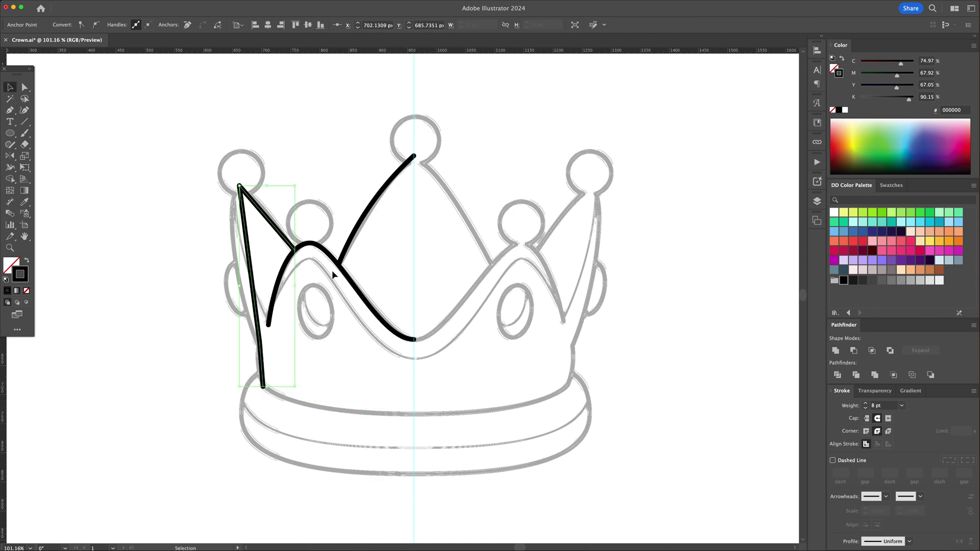
pyautogui.click(25, 110)
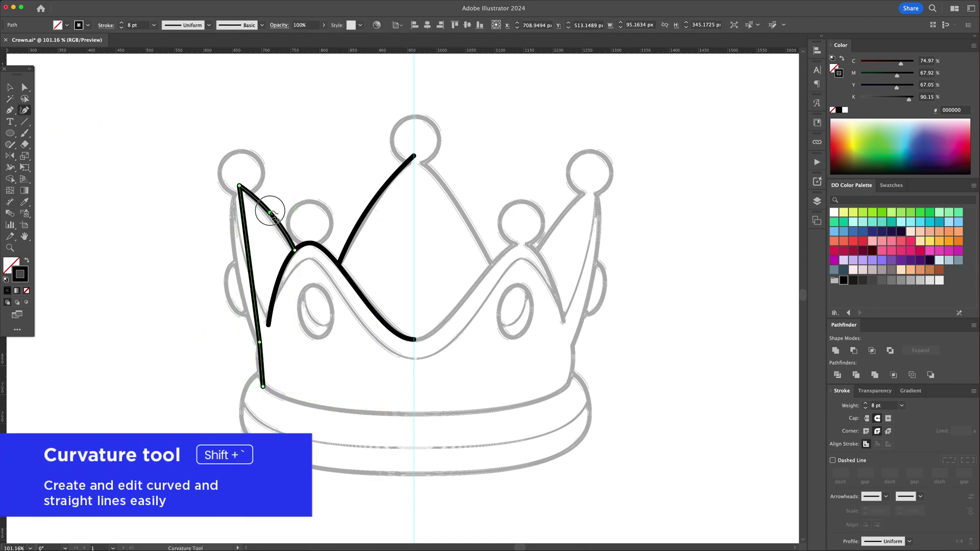
pyautogui.moveTo(250, 248); pyautogui.dragTo(233, 246)
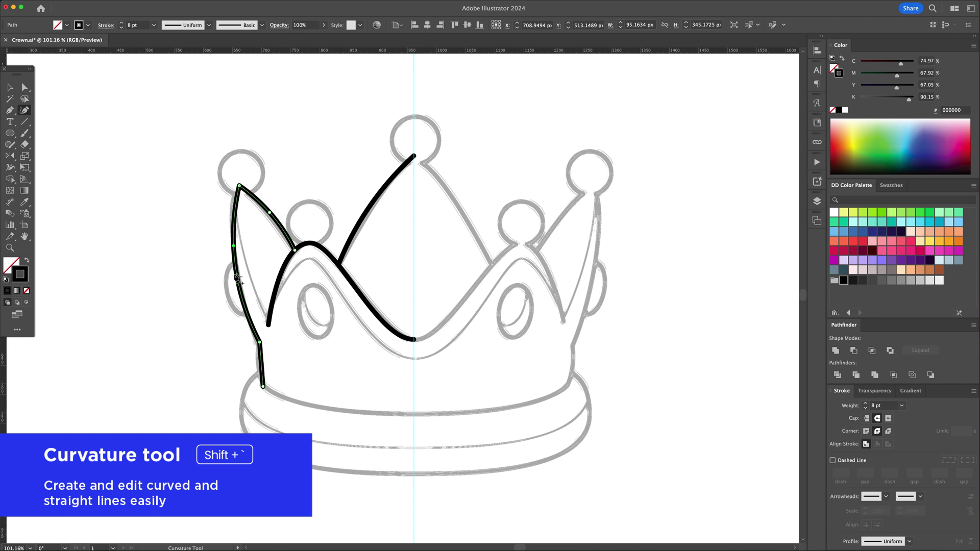
pyautogui.moveTo(265, 370); pyautogui.dragTo(259, 364)
pyautogui.press('p')
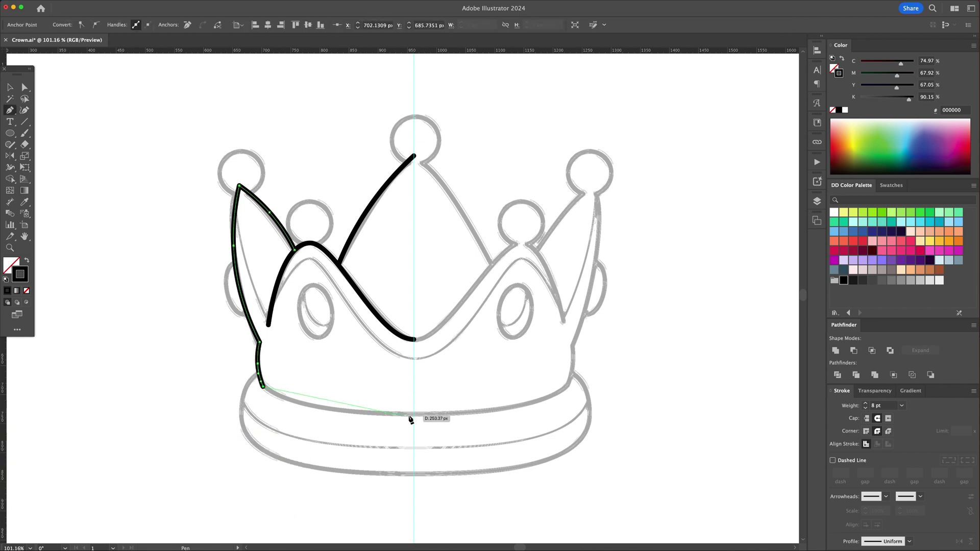
pyautogui.moveTo(416, 419)
pyautogui.mouseDown()
pyautogui.moveTo(551, 423)
pyautogui.moveTo(458, 455)
pyautogui.mouseUp()
# Step: Round off the lower-left corners of the outline and band
pyautogui.press('v')
pyautogui.click(458, 455)
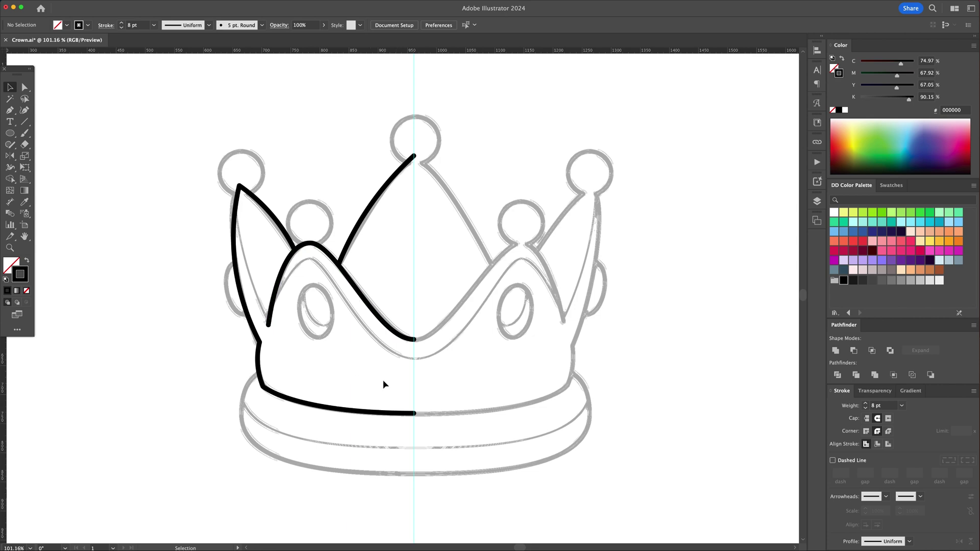
pyautogui.scroll(3, 258, 410)
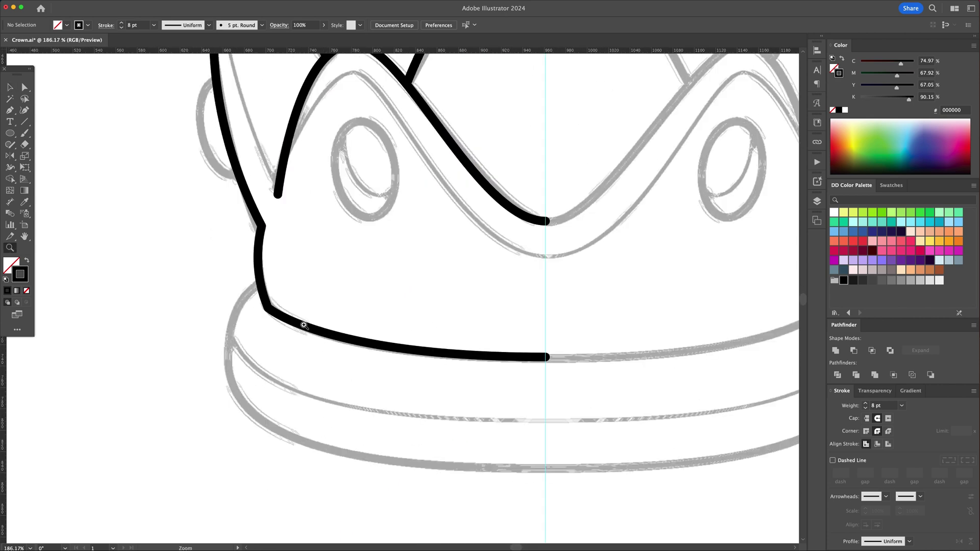
pyautogui.press('a')
pyautogui.click(277, 308)
pyautogui.moveTo(280, 296); pyautogui.dragTo(311, 266)
pyautogui.press('v')
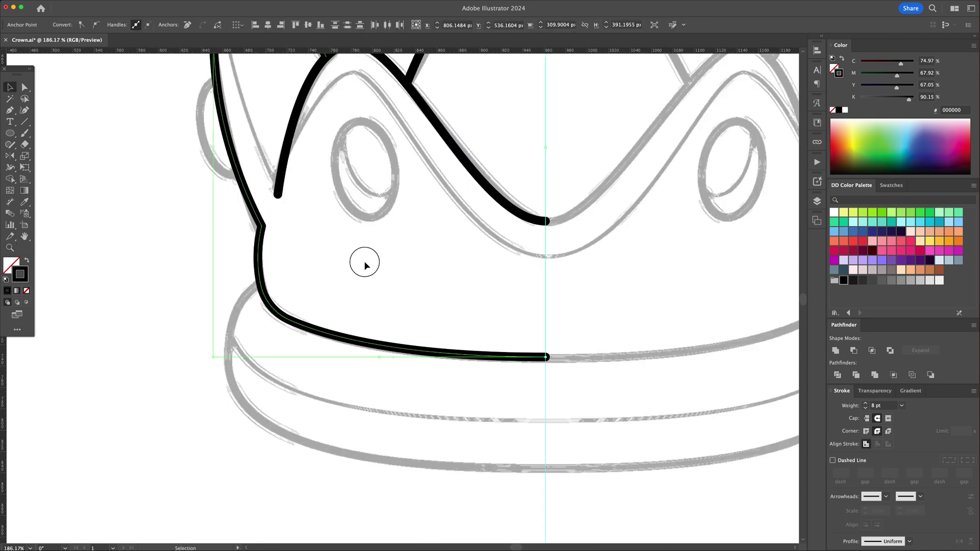
pyautogui.click(443, 290)
pyautogui.scroll(-1, 444, 282)
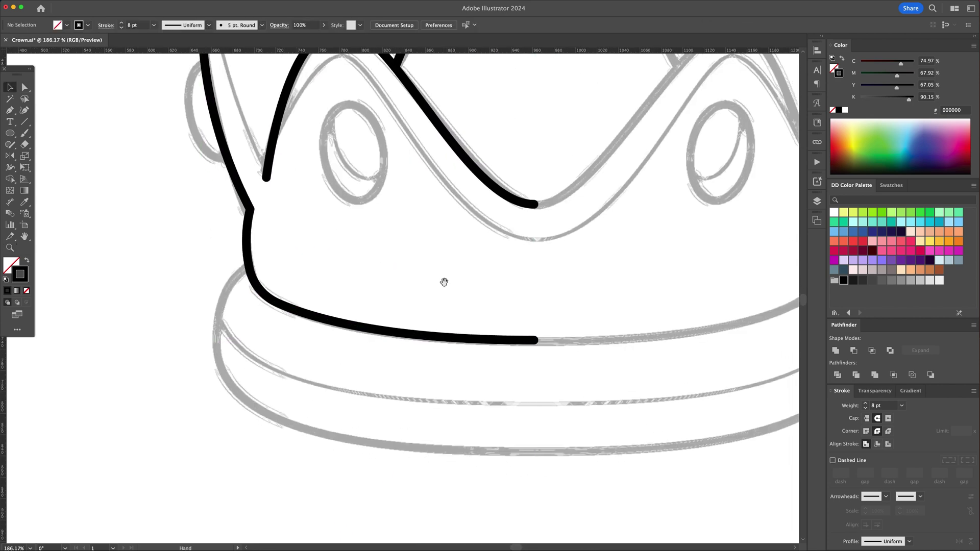
# Step: Draw the band's curved bottom edge, join it upward, and bow the left side outward
pyautogui.click(536, 452)
pyautogui.moveTo(234, 388); pyautogui.dragTo(168, 332)
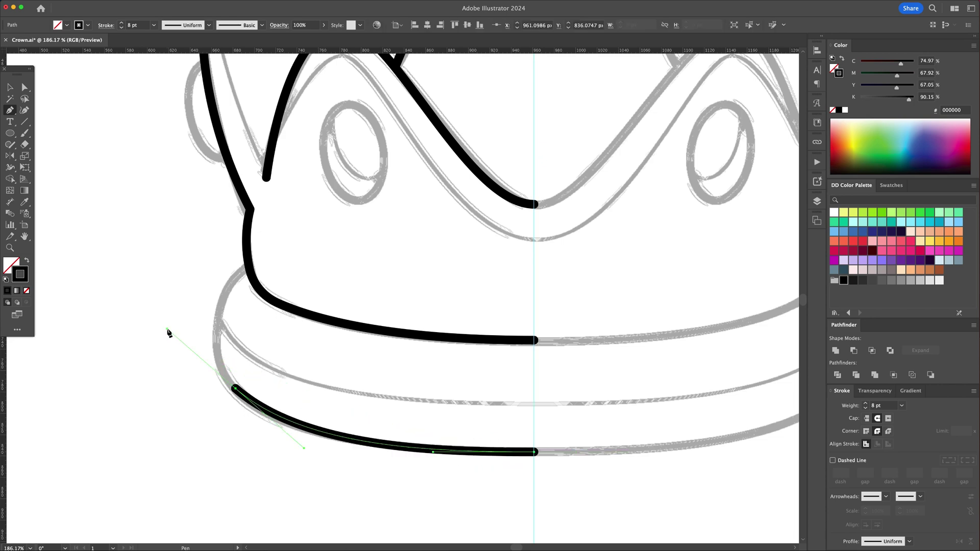
pyautogui.click(245, 266)
pyautogui.press('v')
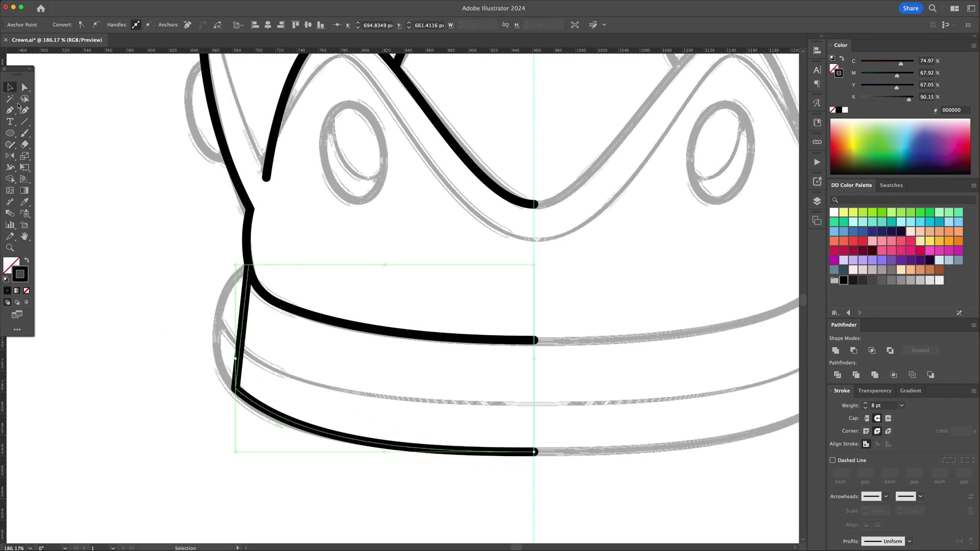
pyautogui.click(25, 110)
pyautogui.moveTo(236, 324); pyautogui.dragTo(218, 321)
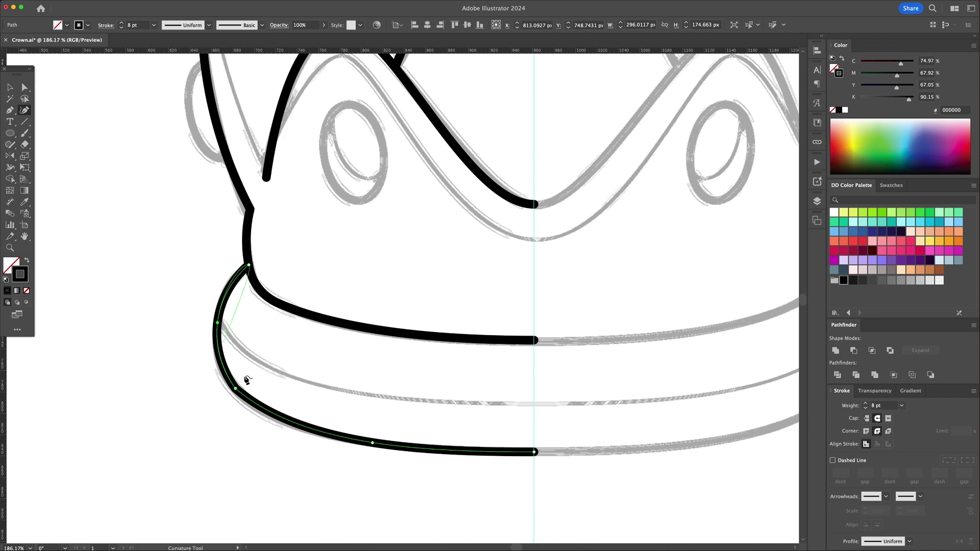
pyautogui.press('v')
pyautogui.click(161, 368)
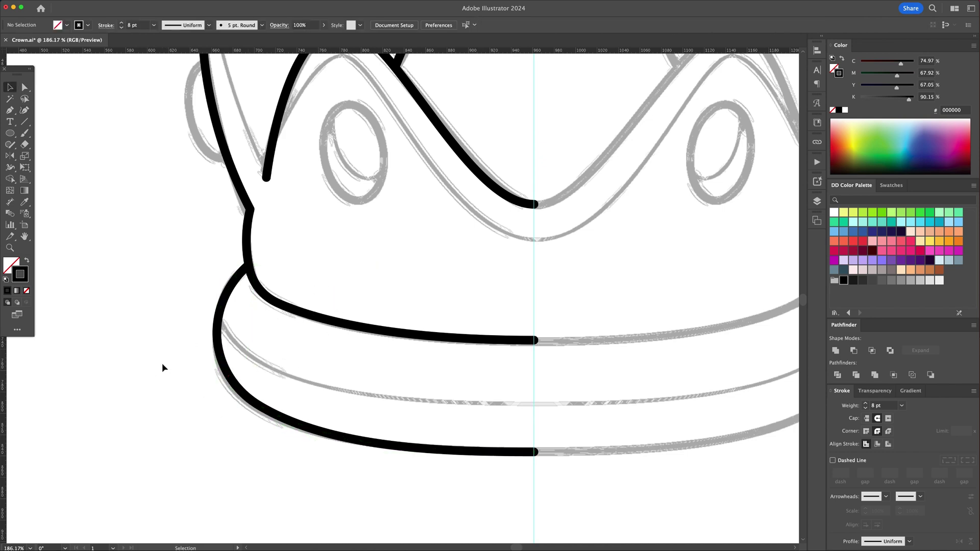
pyautogui.press('z')
pyautogui.scroll(-5, 335, 358)
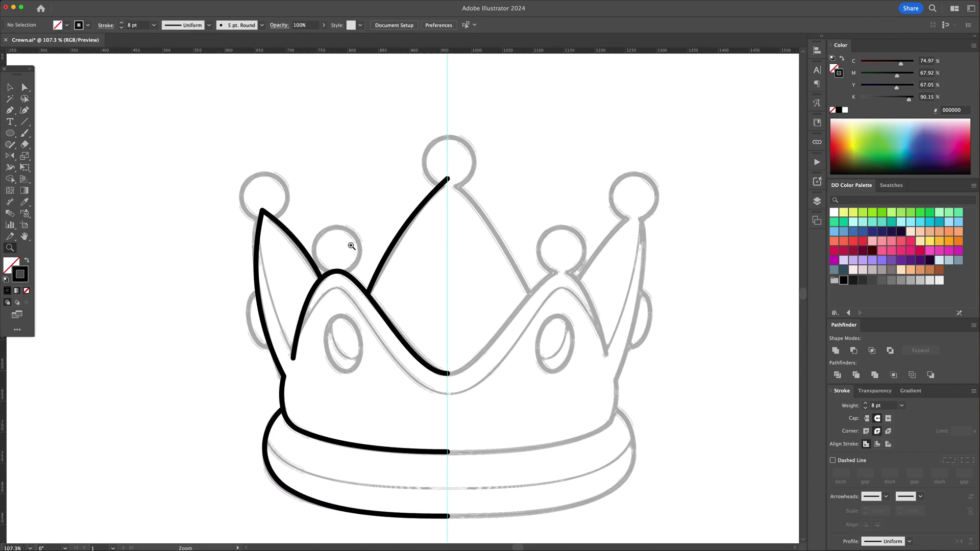
pyautogui.scroll(1, 382, 235)
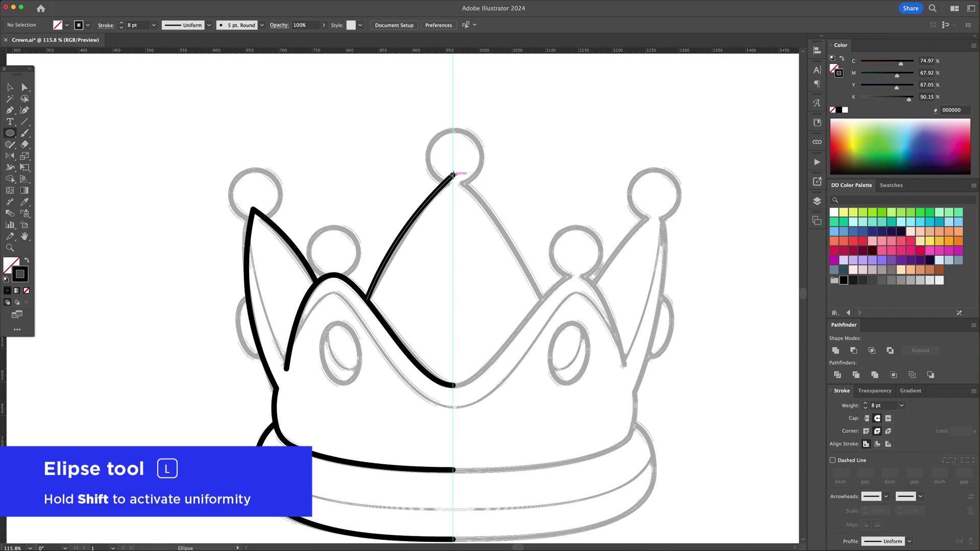
# Step: Draw a circle on the centre spike tip and copy ovals onto the left jewel spots
pyautogui.moveTo(453, 175)
pyautogui.mouseDown()
pyautogui.moveTo(479, 199)
pyautogui.moveTo(468, 179)
pyautogui.moveTo(387, 185)
pyautogui.moveTo(282, 214)
pyautogui.moveTo(365, 273)
pyautogui.moveTo(352, 240)
pyautogui.moveTo(384, 334)
pyautogui.mouseUp()
pyautogui.press('v')
pyautogui.scroll(3, 360, 372)
pyautogui.press('l')
pyautogui.press('v')
pyautogui.keyDown('alt'); pyautogui.moveTo(367, 263); pyautogui.dragTo(252, 222); pyautogui.keyUp('alt')
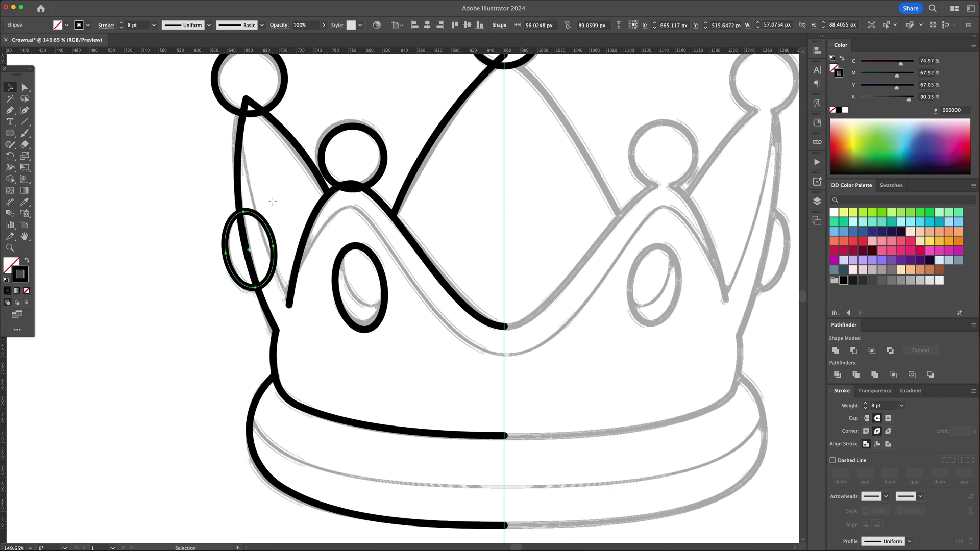
pyautogui.click(464, 252)
pyautogui.moveTo(463, 252); pyautogui.dragTo(385, 274)
# Step: Reflect a copy of the left-half paths across the centre guide on the vertical axis
pyautogui.moveTo(477, 120)
pyautogui.mouseDown()
pyautogui.moveTo(212, 462)
pyautogui.moveTo(234, 446)
pyautogui.mouseUp()
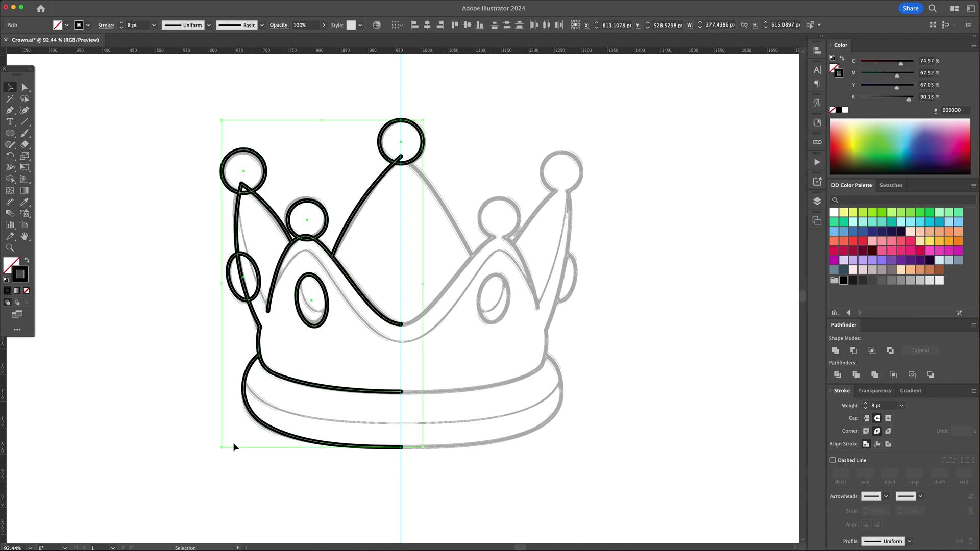
pyautogui.click(11, 156)
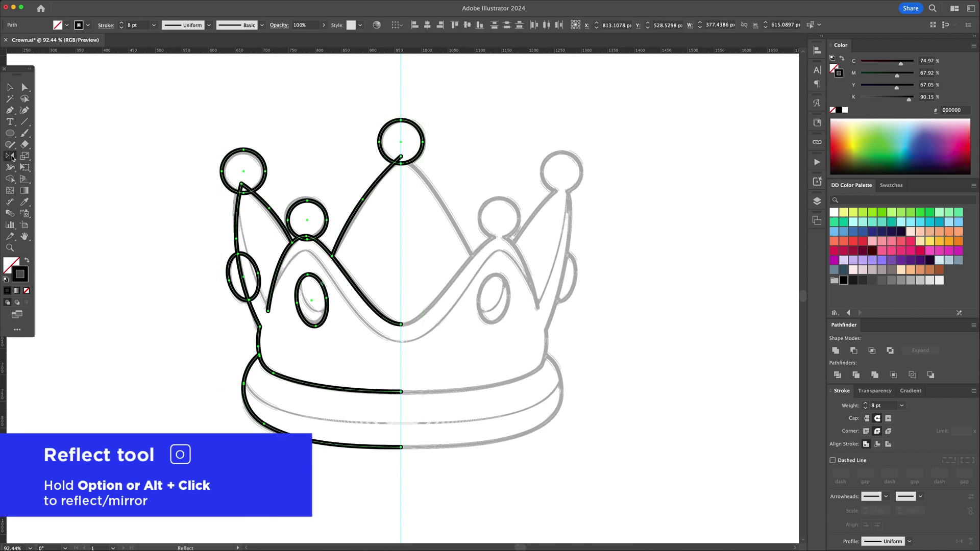
pyautogui.click(19, 159)
pyautogui.click(56, 168)
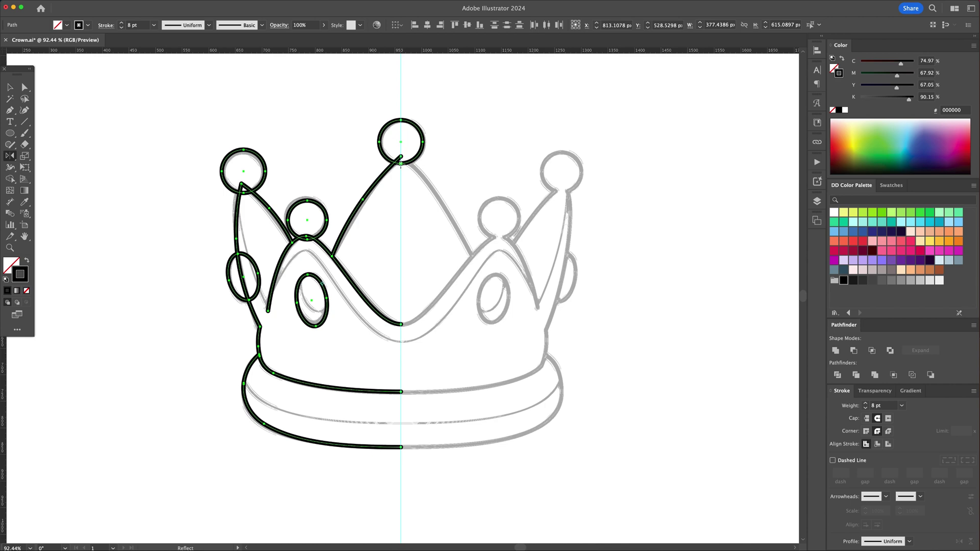
pyautogui.keyDown('alt'); pyautogui.click(400, 162); pyautogui.keyUp('alt')
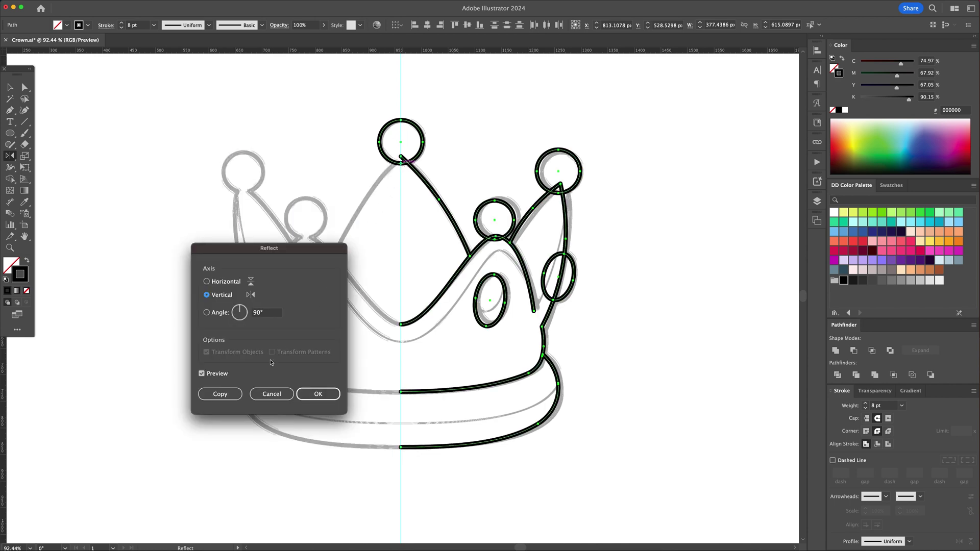
pyautogui.click(228, 395)
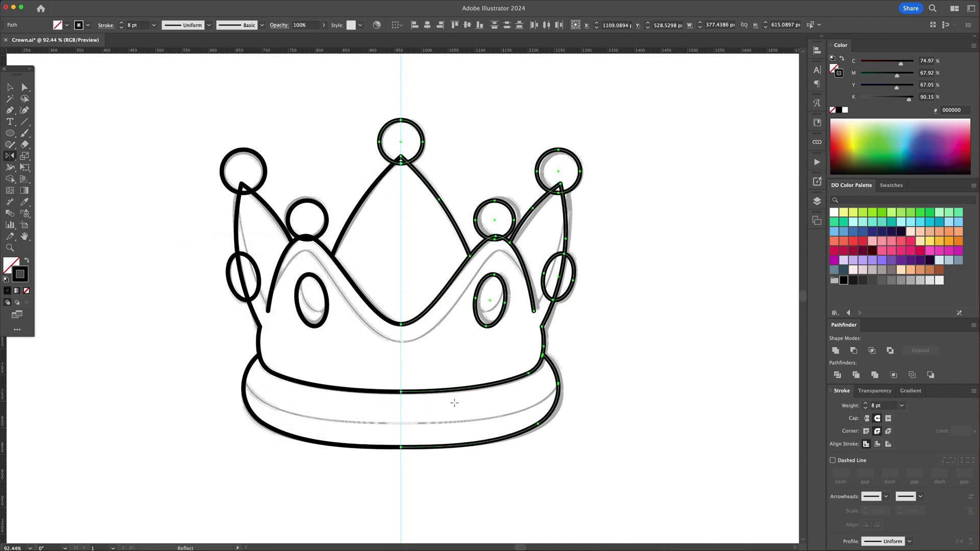
pyautogui.press('v')
pyautogui.click(573, 410)
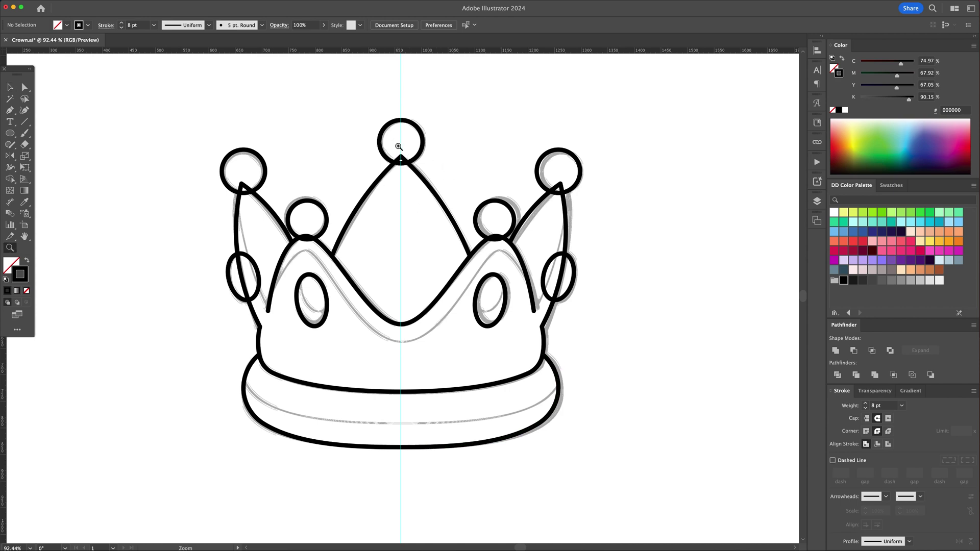
# Step: Zoom in on the crown top and select the centre spike arch for Shape Builder
pyautogui.moveTo(398, 147)
pyautogui.mouseDown()
pyautogui.moveTo(454, 146)
pyautogui.moveTo(445, 186)
pyautogui.mouseUp()
pyautogui.press('v')
pyautogui.click(354, 236)
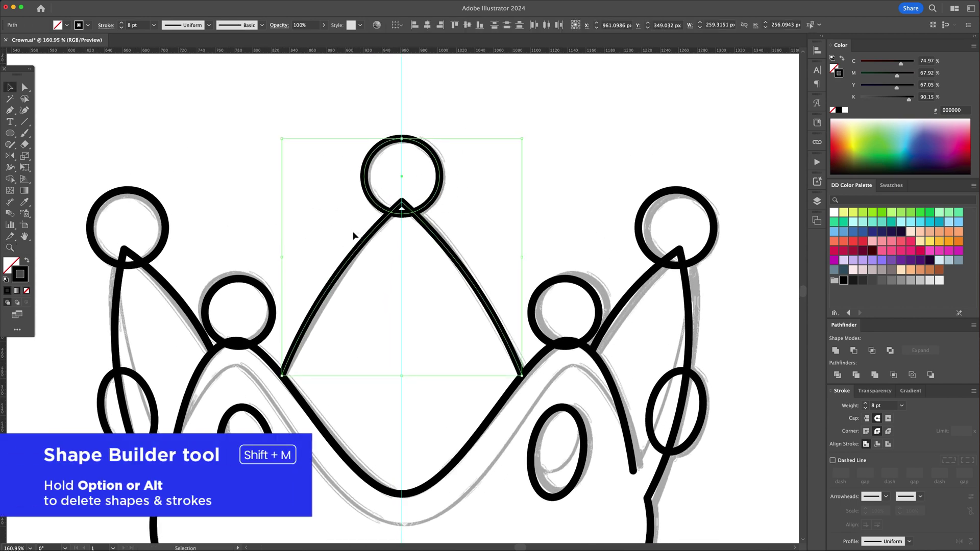
pyautogui.click(10, 179)
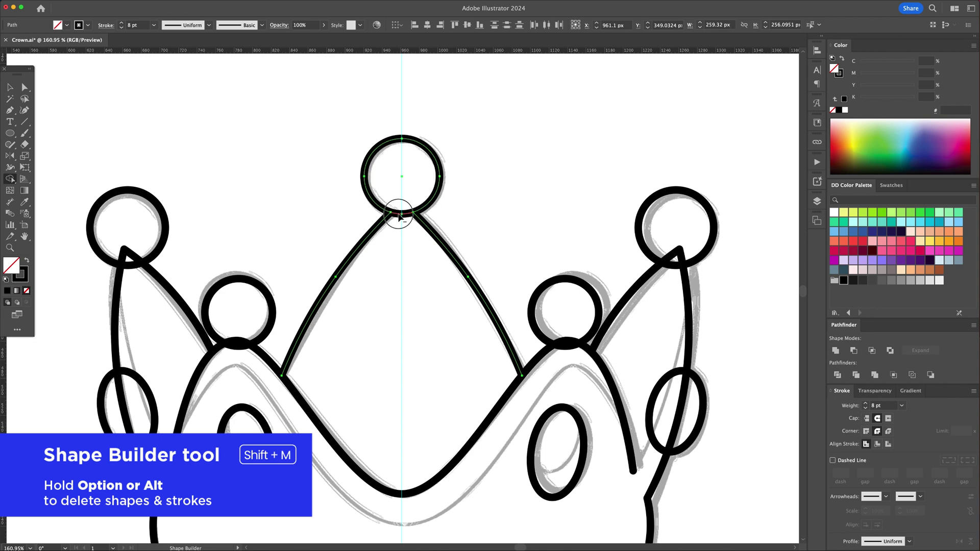
pyautogui.press('v')
pyautogui.click(475, 223)
# Step: Trim the stroke inside the top-left circle and merge the left and middle circles with their spikes
pyautogui.moveTo(300, 311); pyautogui.dragTo(443, 266)
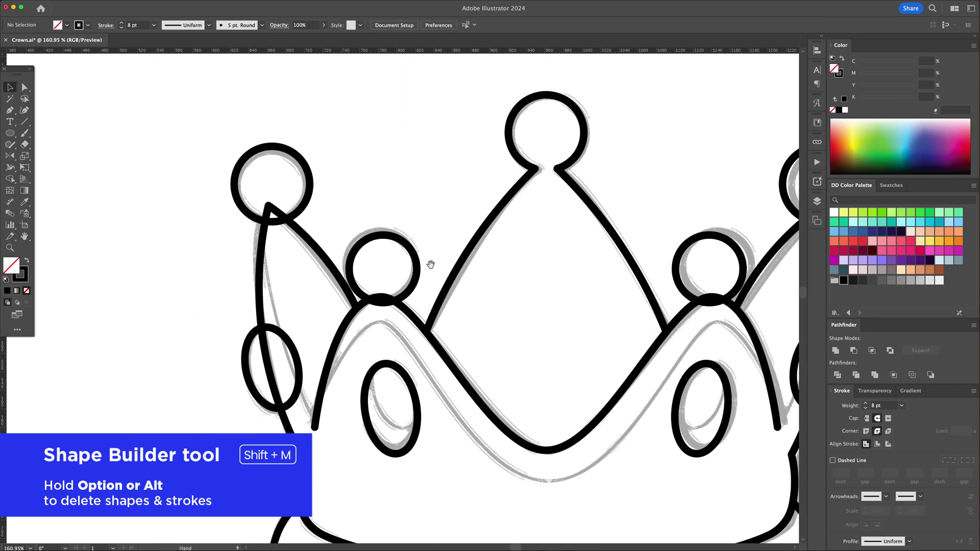
pyautogui.moveTo(262, 202); pyautogui.dragTo(237, 245)
pyautogui.hotkey('shift', 'm')
pyautogui.keyDown('alt'); pyautogui.click(285, 214); pyautogui.keyUp('alt')
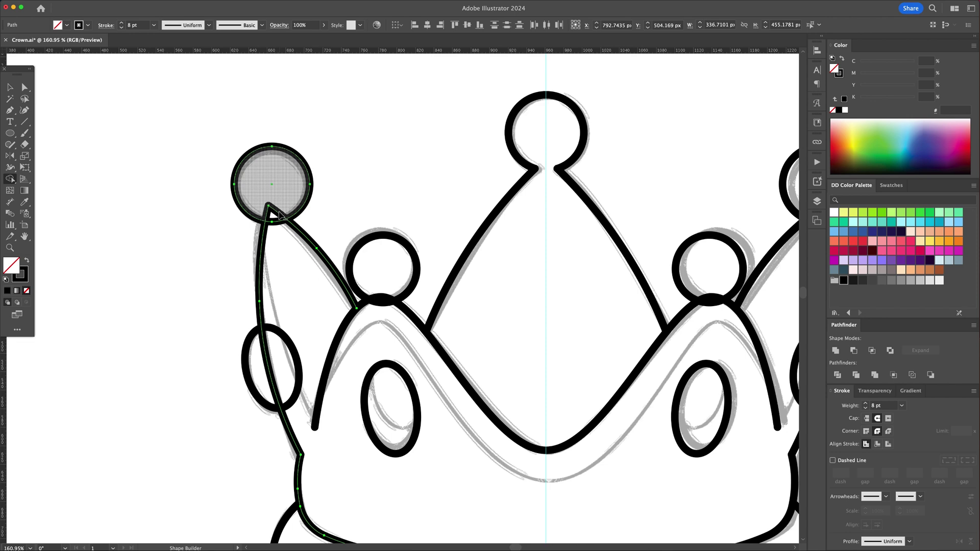
pyautogui.keyDown('alt'); pyautogui.click(278, 223); pyautogui.keyUp('alt')
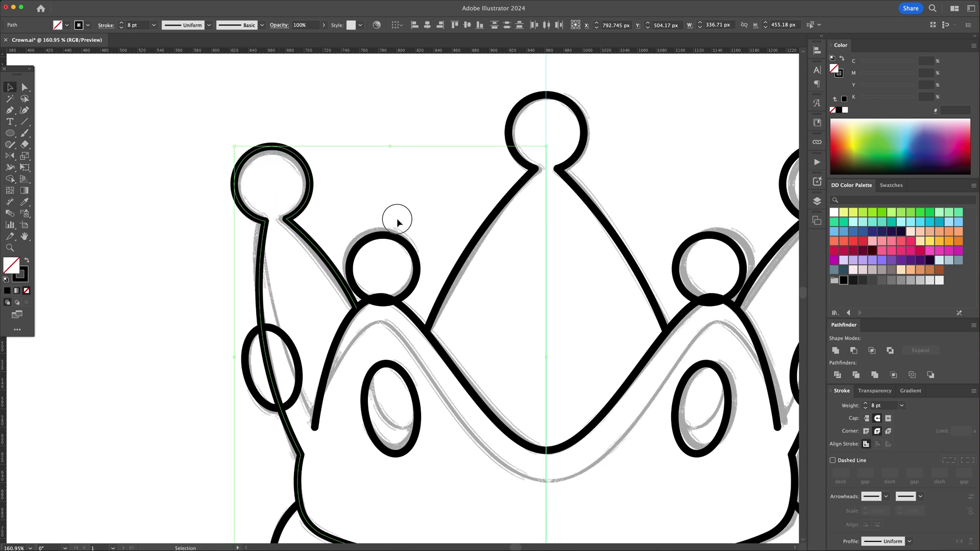
pyautogui.keyDown('ctrl'); pyautogui.click(378, 312); pyautogui.keyUp('ctrl')
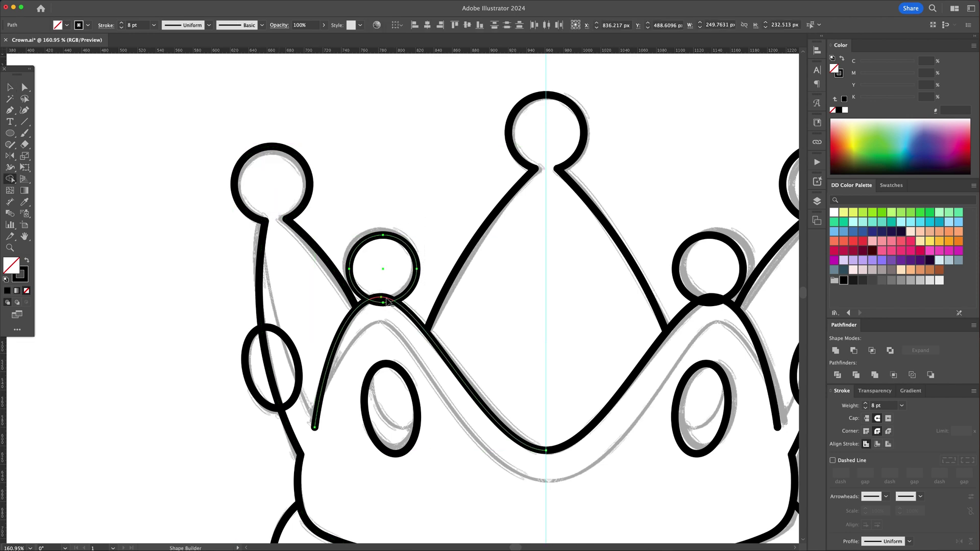
pyautogui.press('v')
pyautogui.click(410, 231)
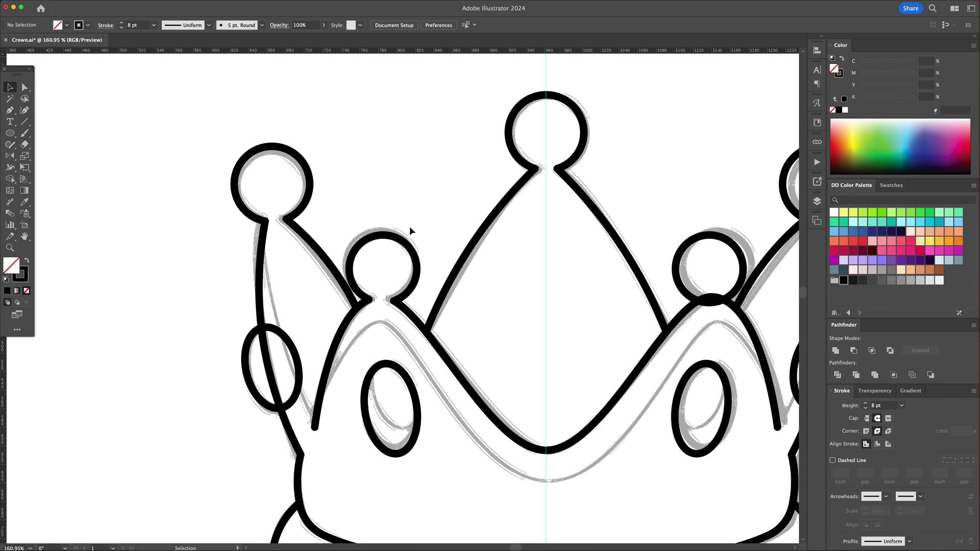
pyautogui.scroll(-3, 277, 361)
pyautogui.hscroll(-1, 278, 362)
# Step: Remove the inner segments of the left and right jewel ovals
pyautogui.click(263, 309)
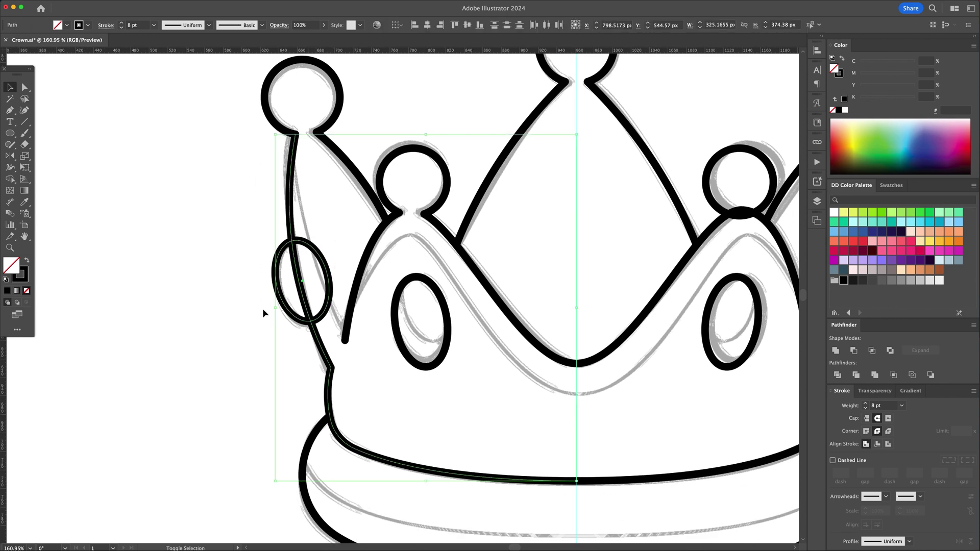
pyautogui.hotkey('shift', 'm')
pyautogui.keyDown('alt'); pyautogui.click(317, 283); pyautogui.keyUp('alt')
pyautogui.press('v')
pyautogui.click(282, 332)
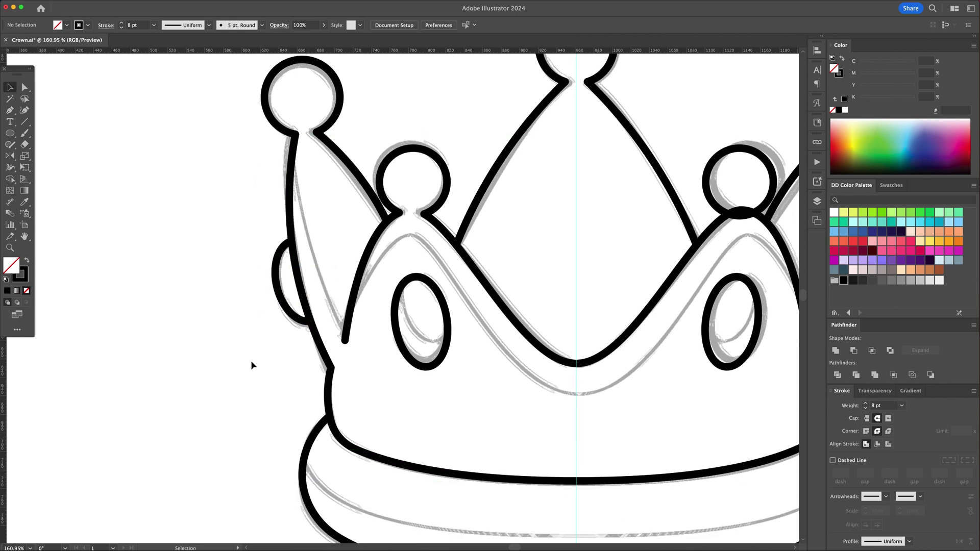
pyautogui.hscroll(5, 341, 330)
pyautogui.hscroll(5, 341, 330)
pyautogui.click(565, 314)
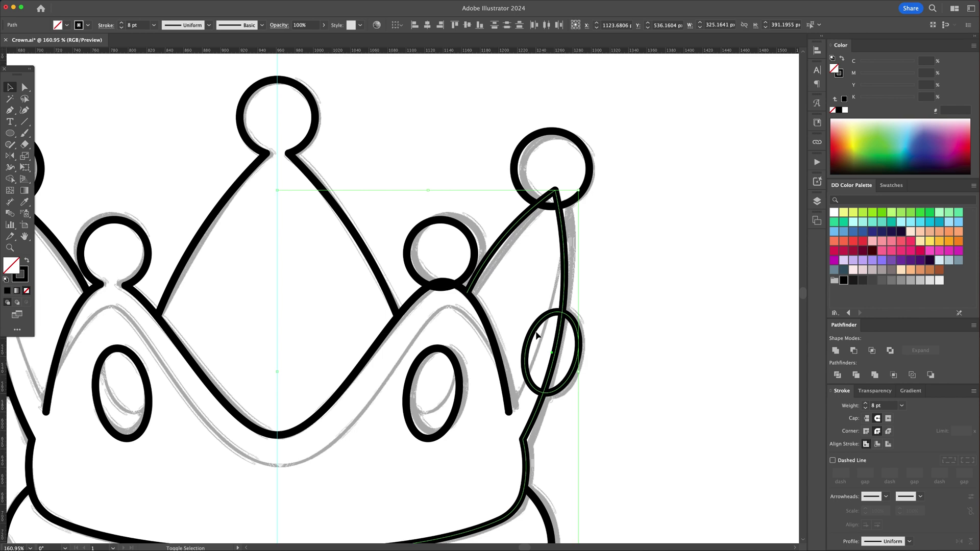
pyautogui.hotkey('shift', 'm')
pyautogui.keyDown('alt'); pyautogui.click(538, 335); pyautogui.keyUp('alt')
pyautogui.press('v')
pyautogui.click(593, 273)
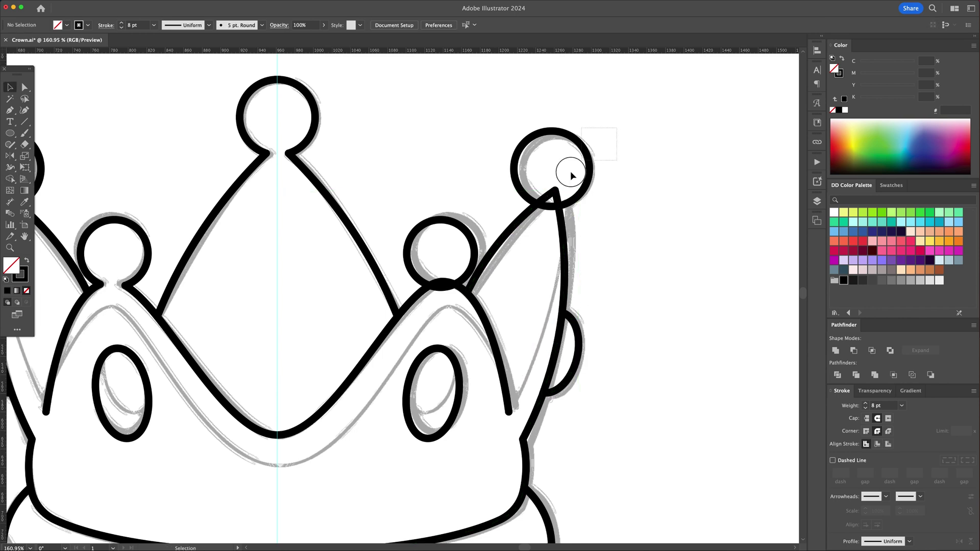
# Step: Trim the crown peaks inside the top-right circle and the small centre circle
pyautogui.click(569, 170)
pyautogui.keyDown('shift'); pyautogui.click(531, 221); pyautogui.keyUp('shift')
pyautogui.hotkey('shift', 'm')
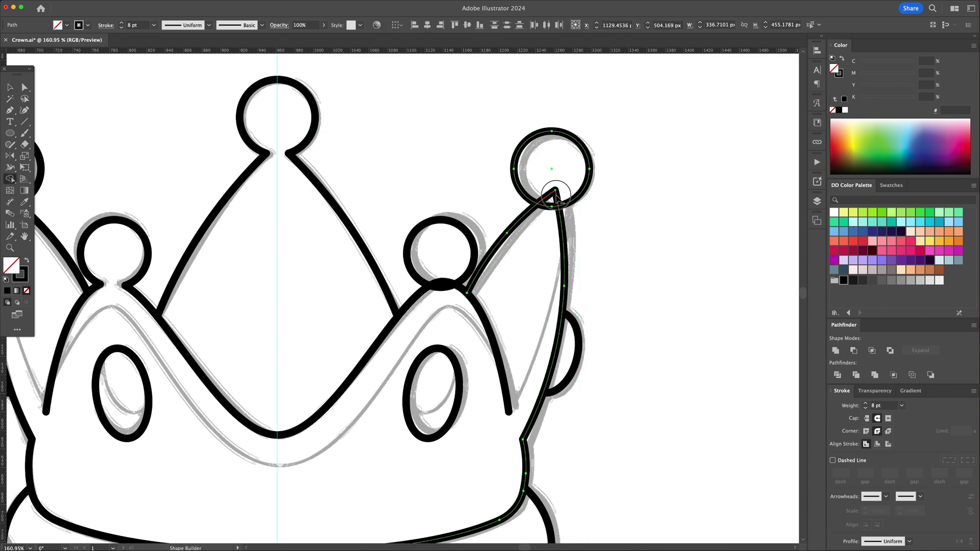
pyautogui.keyDown('alt'); pyautogui.click(554, 196); pyautogui.keyUp('alt')
pyautogui.press('v')
pyautogui.click(592, 247)
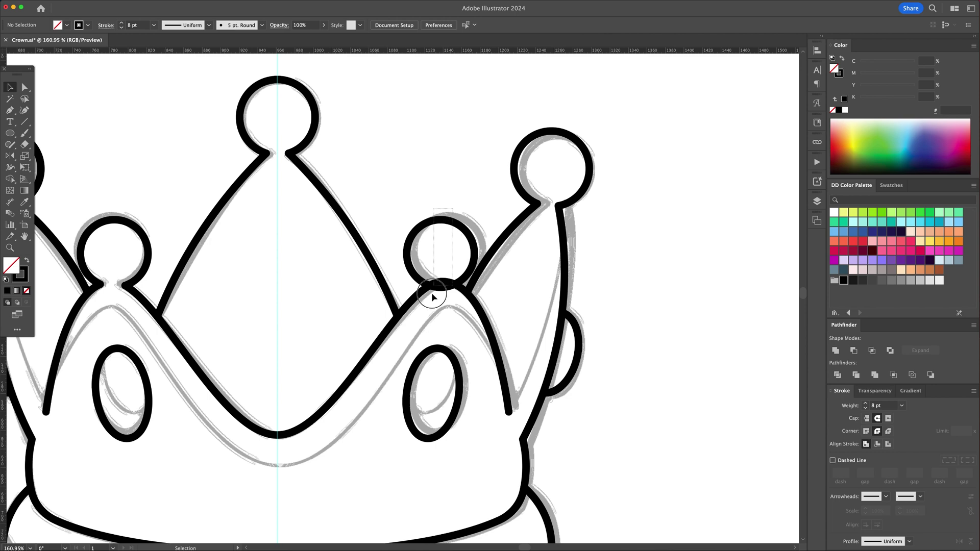
pyautogui.moveTo(433, 297); pyautogui.dragTo(428, 300)
pyautogui.hotkey('shift', 'm')
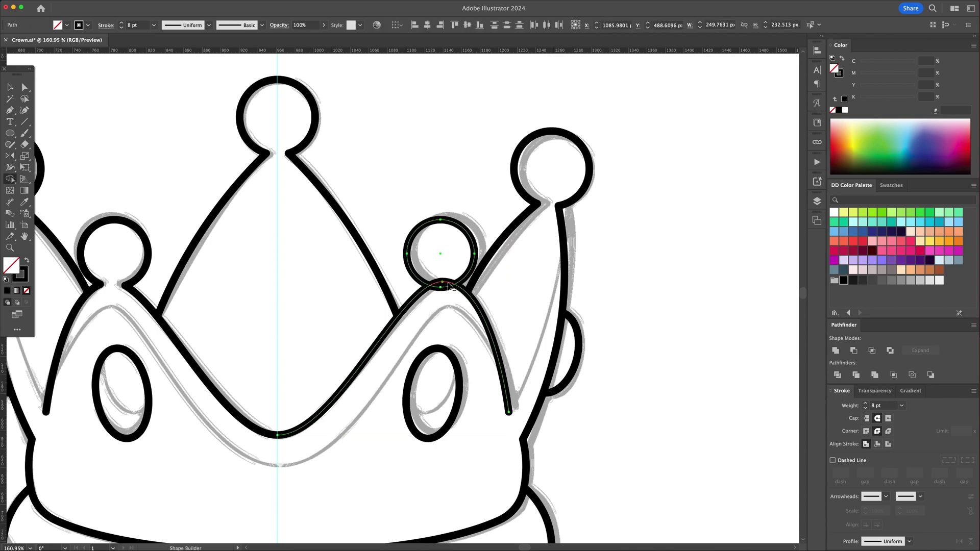
pyautogui.keyDown('alt'); pyautogui.click(450, 285); pyautogui.keyUp('alt')
# Step: Pen a thin inner curve along the left band's wavy edge from the centre dip
pyautogui.hotkey('ctrl', 'shift', 'a')
pyautogui.hotkey('ctrl', '0')
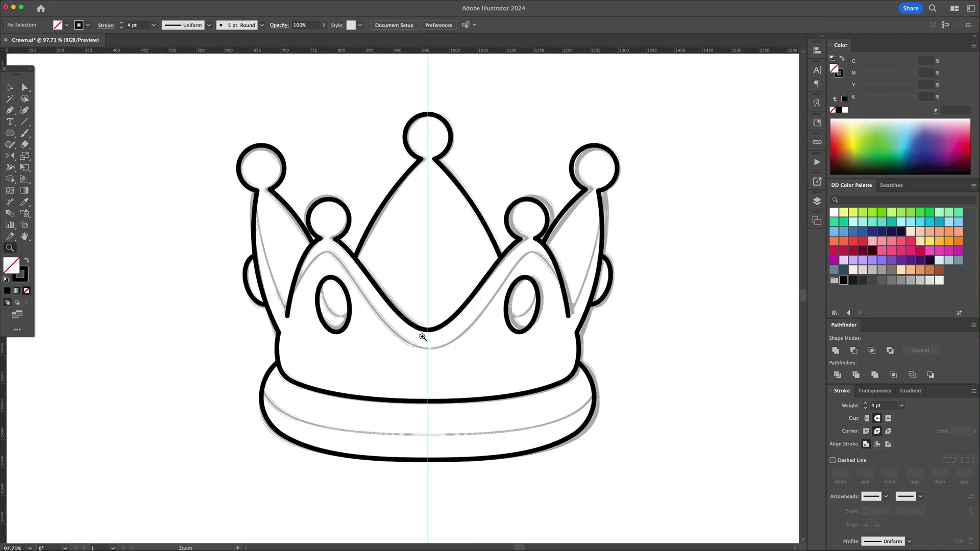
pyautogui.press('z')
pyautogui.click(454, 338)
pyautogui.press('p')
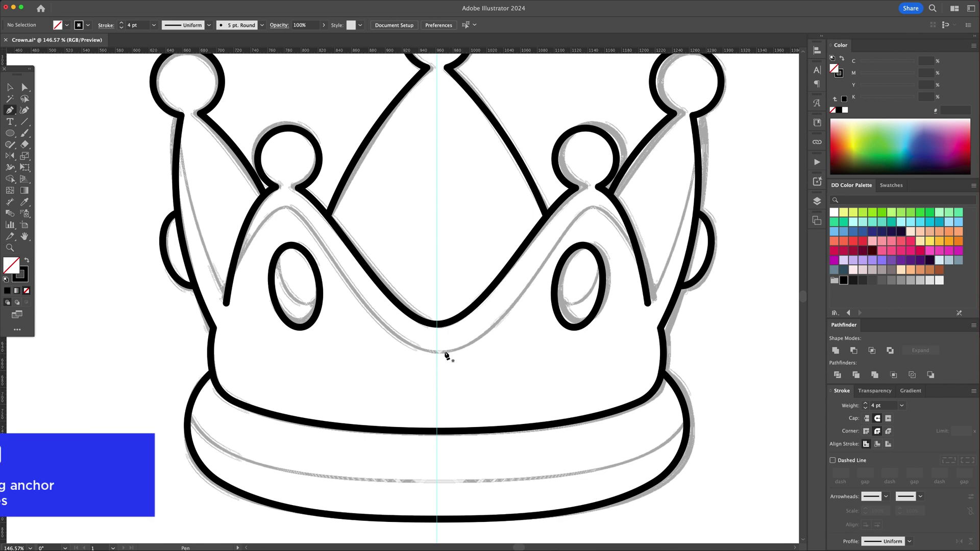
pyautogui.click(420, 354)
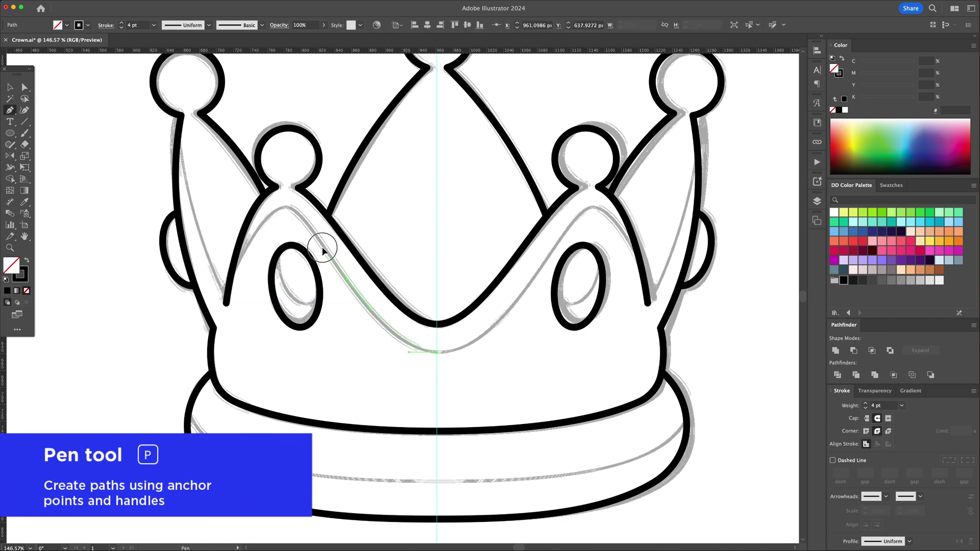
pyautogui.moveTo(285, 207)
pyautogui.mouseDown()
pyautogui.moveTo(233, 279)
pyautogui.moveTo(263, 284)
pyautogui.mouseUp()
pyautogui.press('v')
pyautogui.click(315, 373)
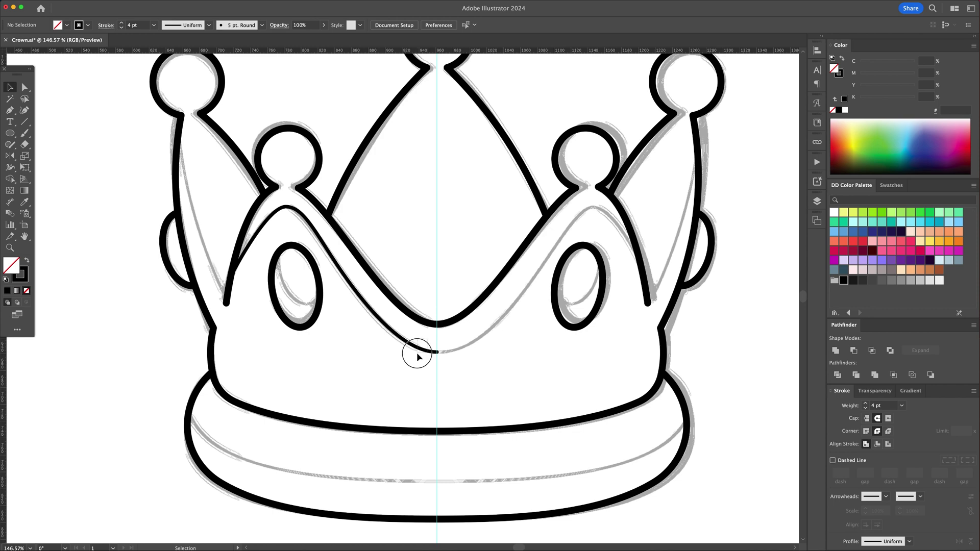
# Step: Reflect a copy of the inner band curve vertically onto the right half
pyautogui.click(418, 355)
pyautogui.press('o')
pyautogui.keyDown('alt'); pyautogui.click(436, 352); pyautogui.keyUp('alt')
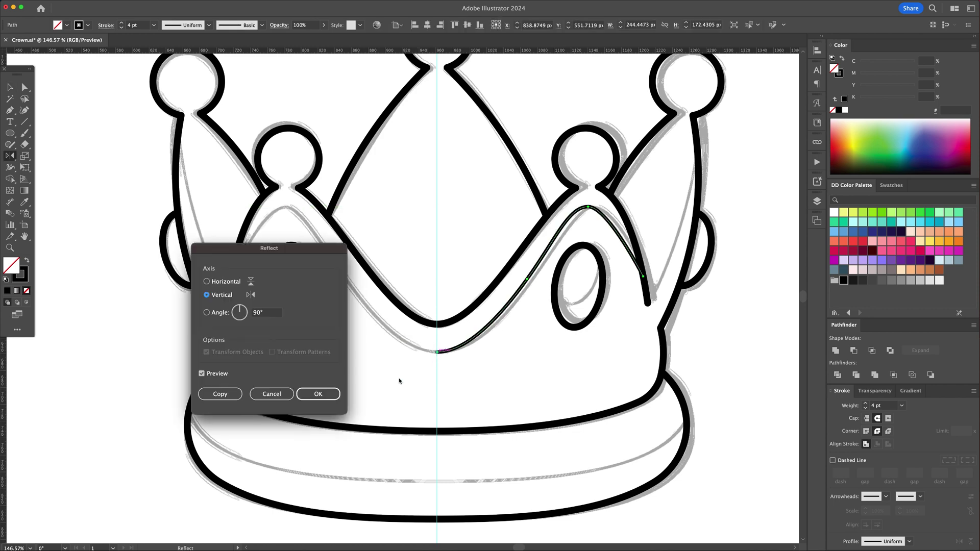
pyautogui.click(221, 393)
pyautogui.press('v')
pyautogui.click(350, 345)
# Step: Draw an inner line down the left outer spike, from its top to near the base
pyautogui.moveTo(279, 263); pyautogui.dragTo(353, 269)
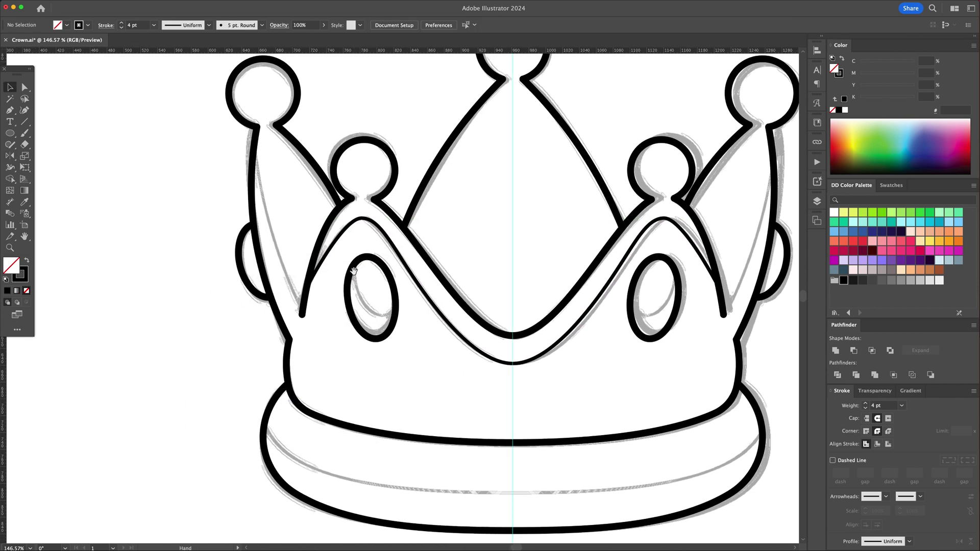
pyautogui.click(254, 150)
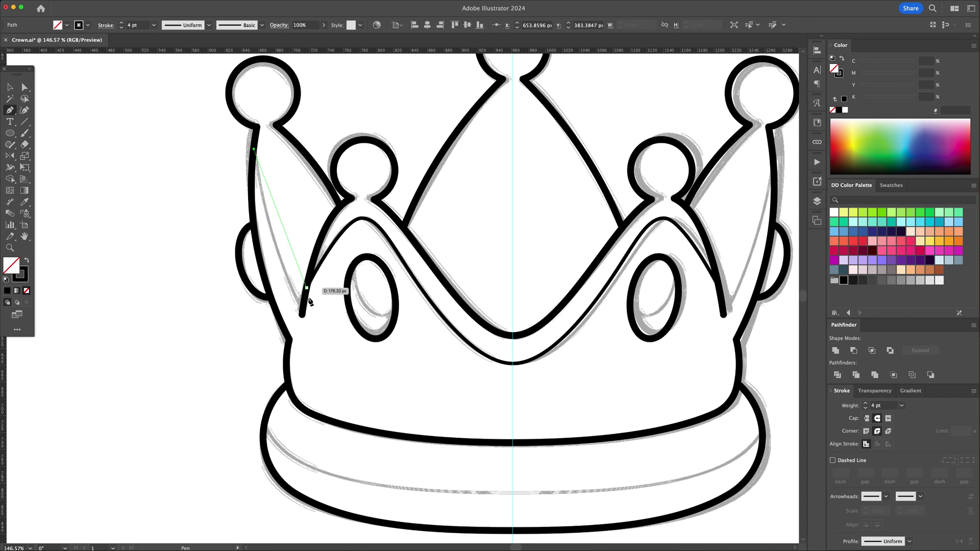
pyautogui.click(304, 302)
pyautogui.press('v')
pyautogui.hotkey('shift', '`')
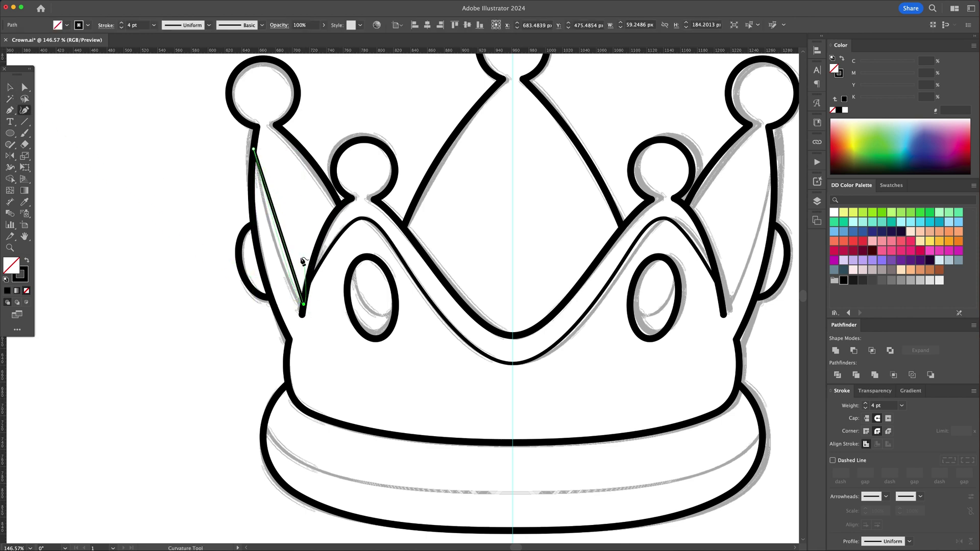
pyautogui.press('v')
pyautogui.click(181, 237)
pyautogui.hscroll(3, 498, 268)
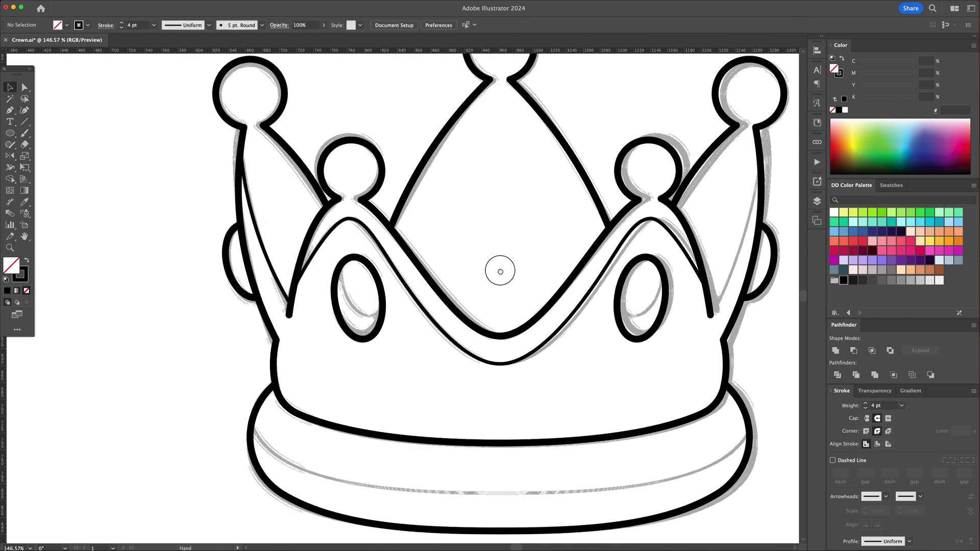
pyautogui.scroll(-2, 355, 248)
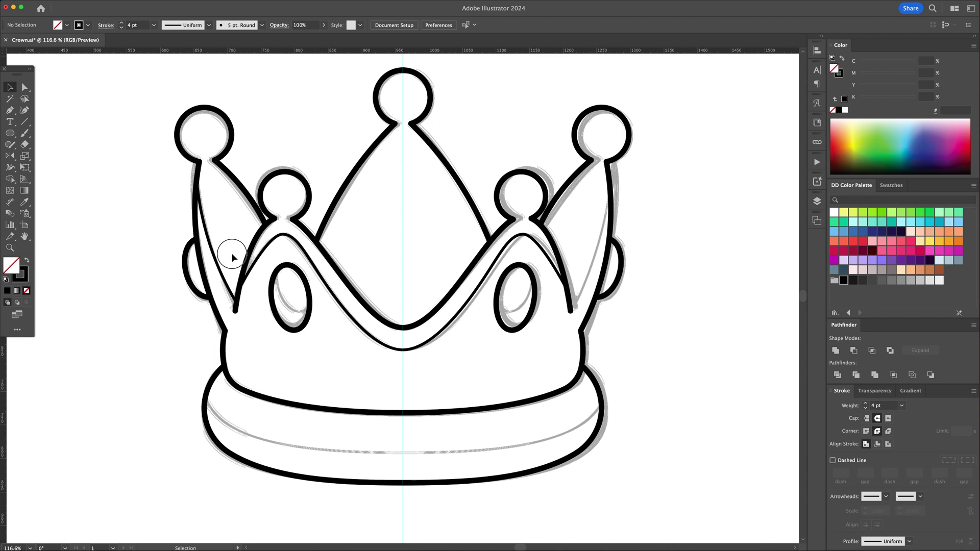
pyautogui.click(220, 253)
pyautogui.press('o')
# Step: Copy the left spike's inner line, mirrored, onto the right spike
pyautogui.keyDown('alt'); pyautogui.click(402, 327); pyautogui.keyUp('alt')
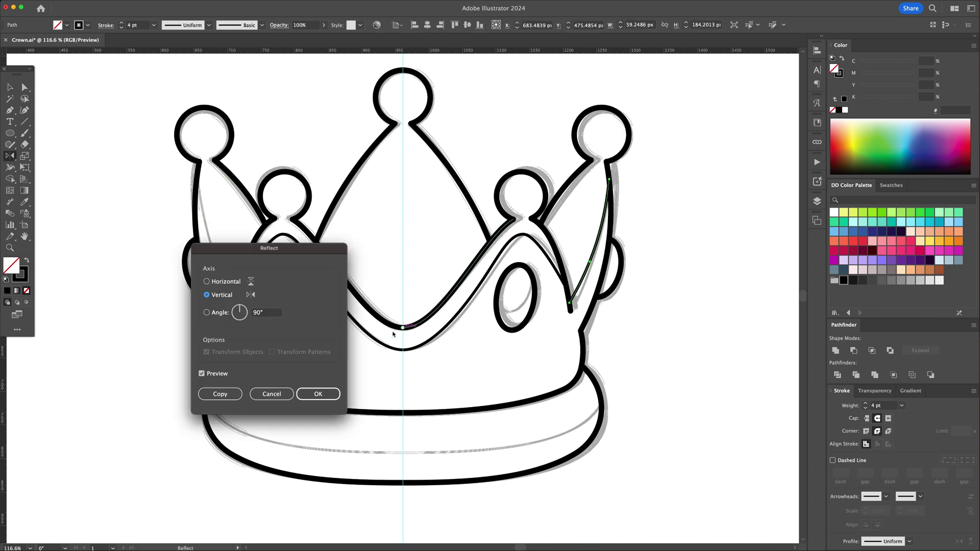
pyautogui.click(221, 391)
pyautogui.press('v')
pyautogui.click(515, 354)
pyautogui.scroll(2, 291, 323)
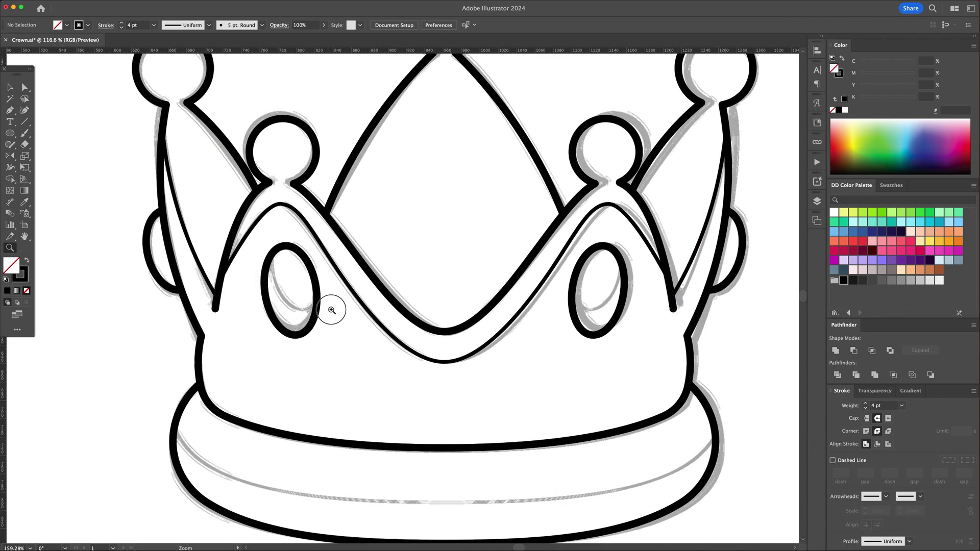
# Step: Duplicate and offset the left oval, then trim its outer arc into an inner rim curve
pyautogui.click(319, 314)
pyautogui.press('super+f')
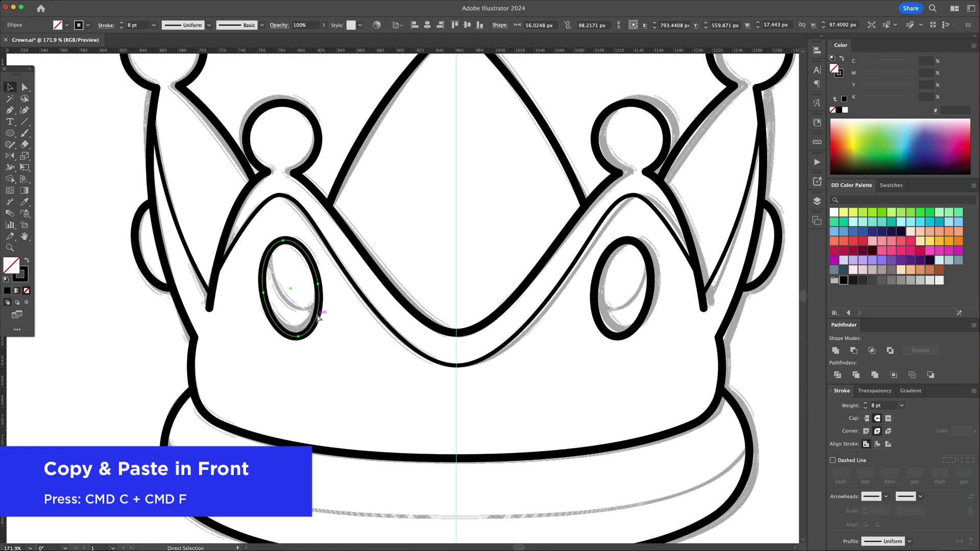
pyautogui.moveTo(319, 316); pyautogui.dragTo(325, 289)
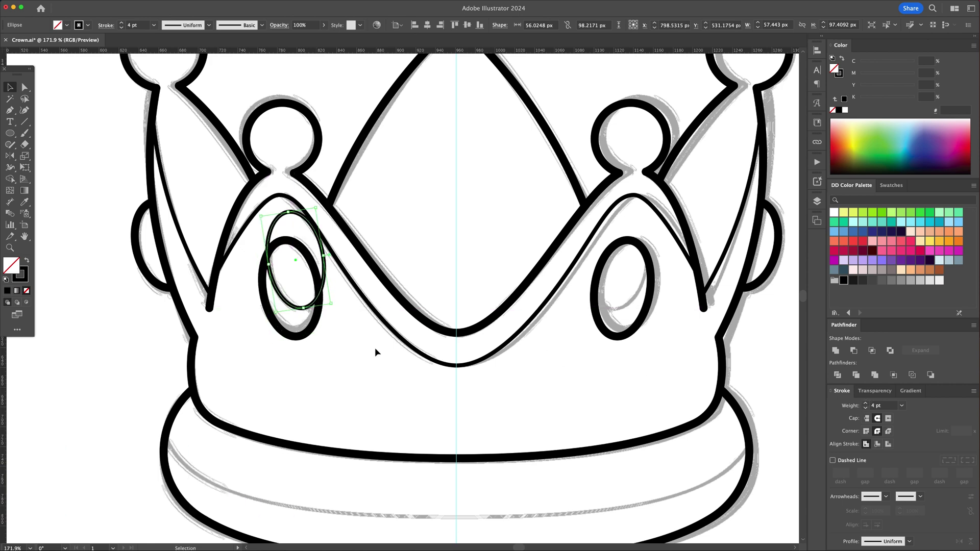
pyautogui.keyDown('shift'); pyautogui.click(313, 335); pyautogui.keyUp('shift')
pyautogui.hotkey('shift', 'm')
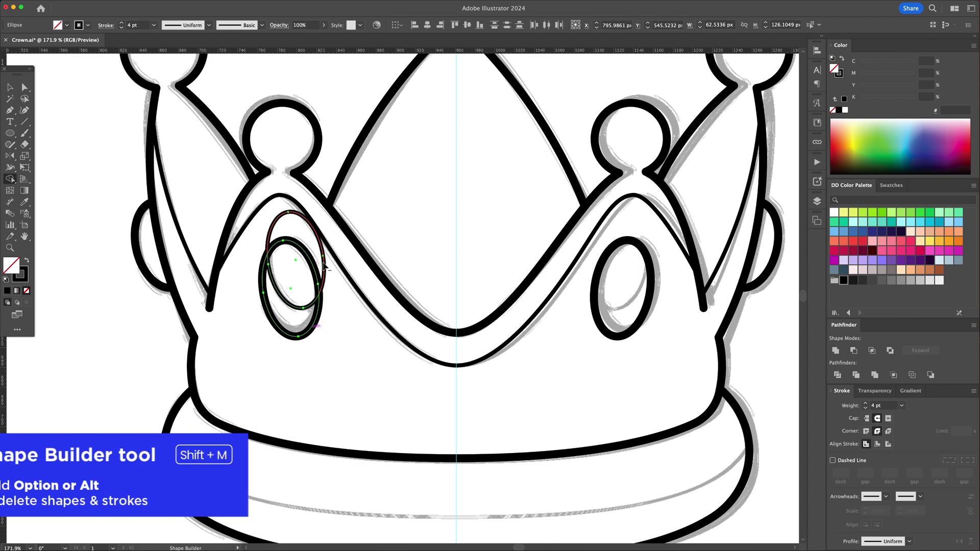
pyautogui.keyDown('alt'); pyautogui.click(295, 217); pyautogui.keyUp('alt')
pyautogui.press('v')
# Step: Copy the inner rim curve, mirrored, into the right oval
pyautogui.click(304, 312)
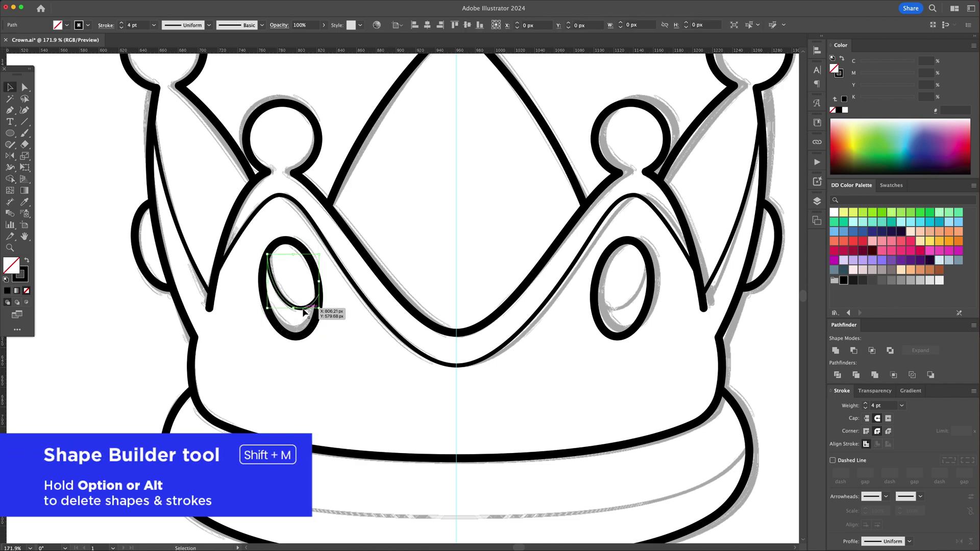
pyautogui.press('o')
pyautogui.keyDown('alt'); pyautogui.click(456, 333); pyautogui.keyUp('alt')
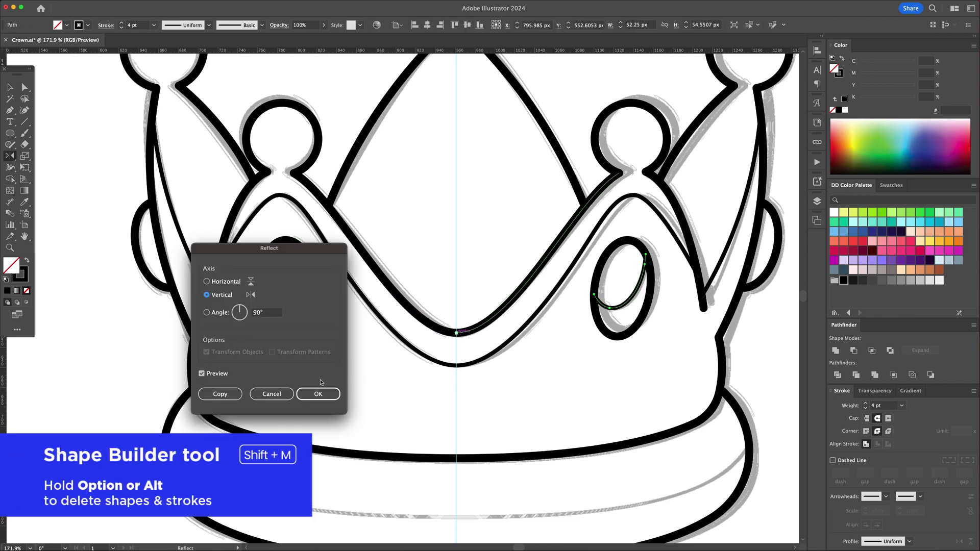
pyautogui.click(224, 394)
pyautogui.scroll(-2, 363, 401)
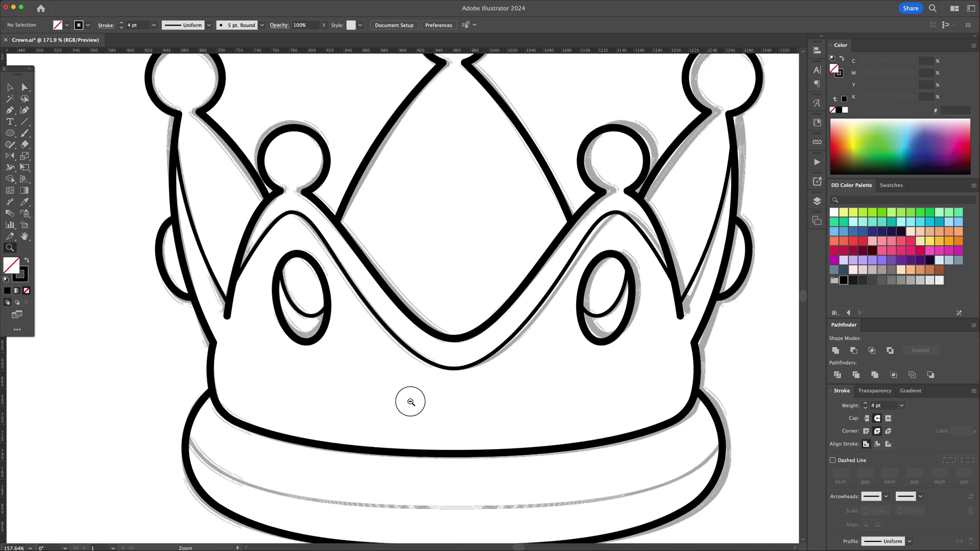
pyautogui.scroll(-2, 381, 364)
# Step: Duplicate the base curve slightly higher at 4 pt stroke, and add the thick curve to the selection
pyautogui.moveTo(435, 477); pyautogui.dragTo(434, 450)
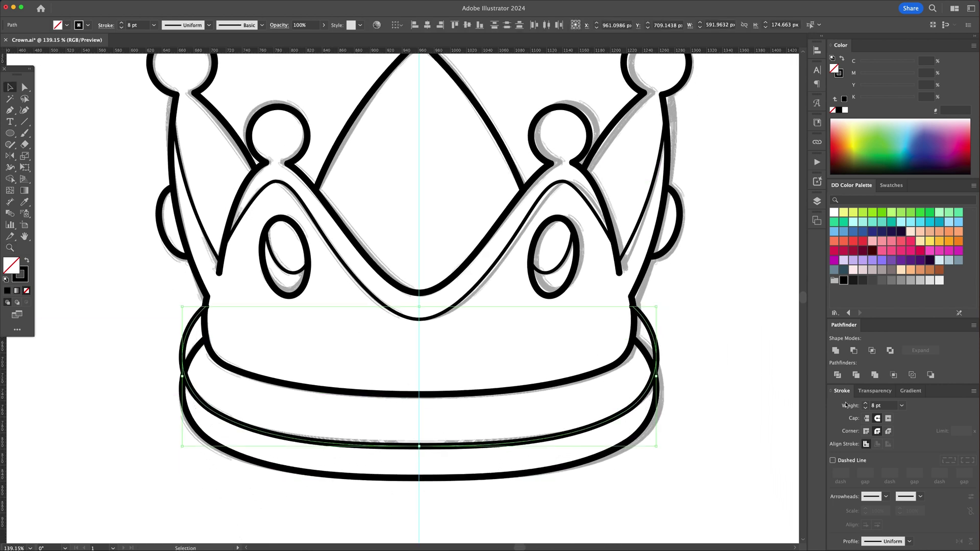
pyautogui.click(866, 408)
pyautogui.click(866, 408)
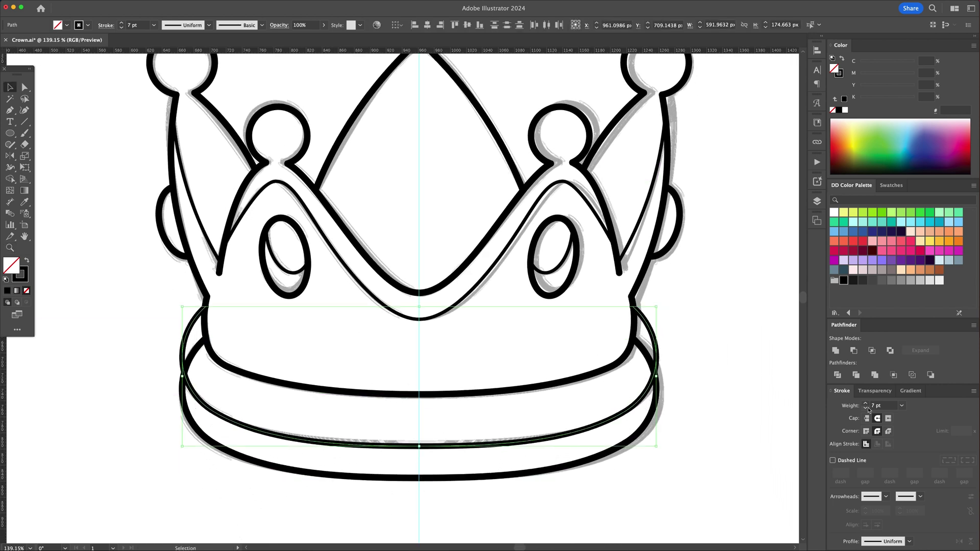
pyautogui.keyDown('shift'); pyautogui.click(651, 358); pyautogui.keyUp('shift')
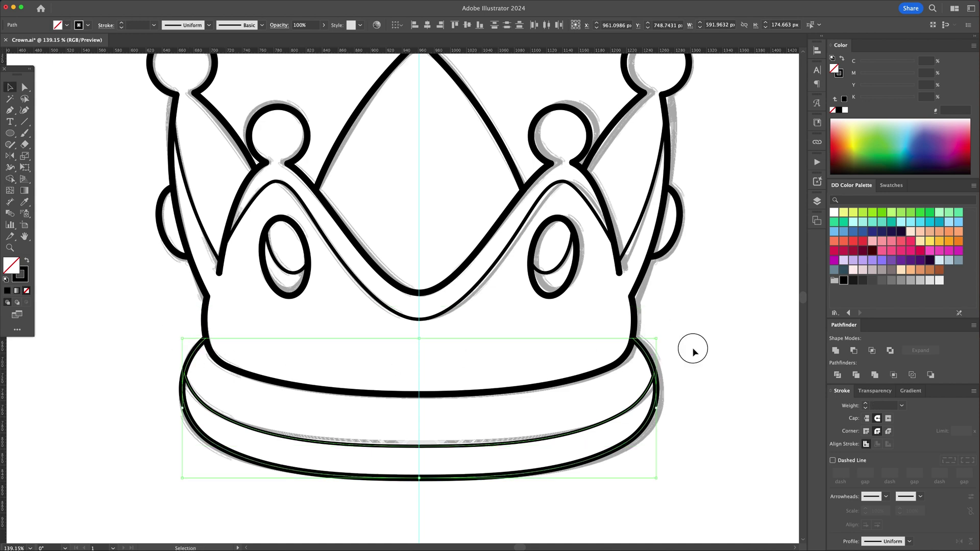
# Step: Deselect everything and zoom out to view the whole crown
pyautogui.hotkey('ctrl', 'shift', 'a')
pyautogui.press('z')
pyautogui.moveTo(691, 345); pyautogui.dragTo(613, 354)
pyautogui.hscroll(1, 712, 237)
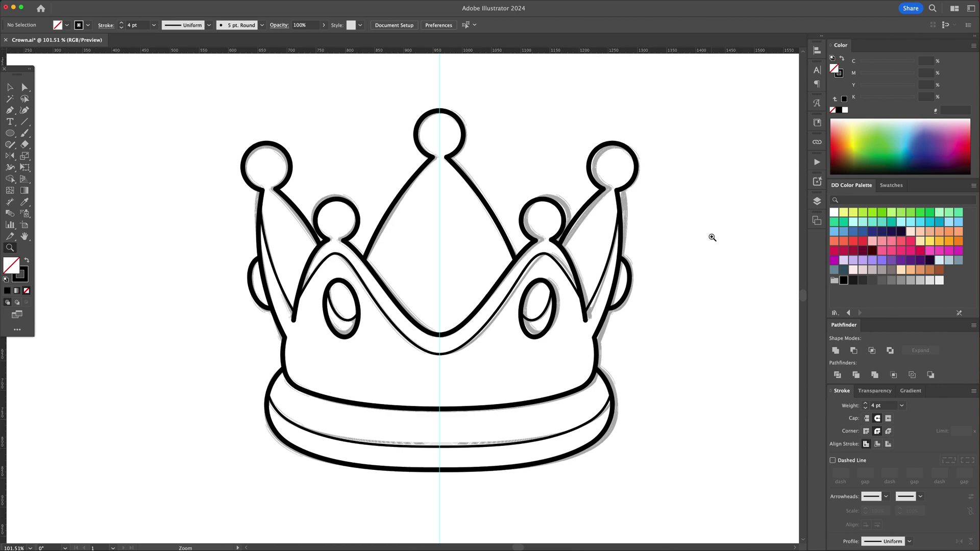
pyautogui.click(817, 202)
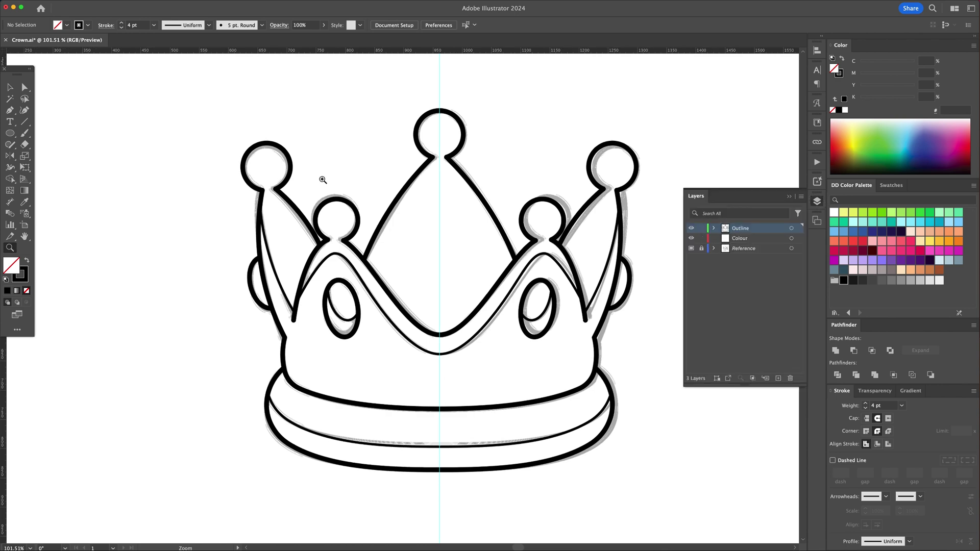
# Step: Select all crown outline paths, move them onto the Colour layer, and lock the Outline layer
pyautogui.press('v')
pyautogui.moveTo(198, 77); pyautogui.dragTo(663, 499)
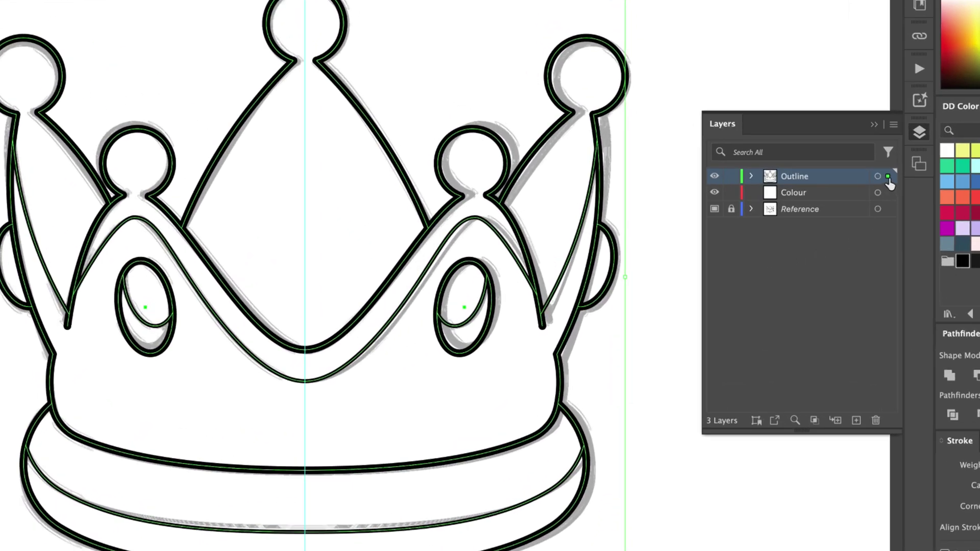
pyautogui.moveTo(890, 184); pyautogui.dragTo(890, 197)
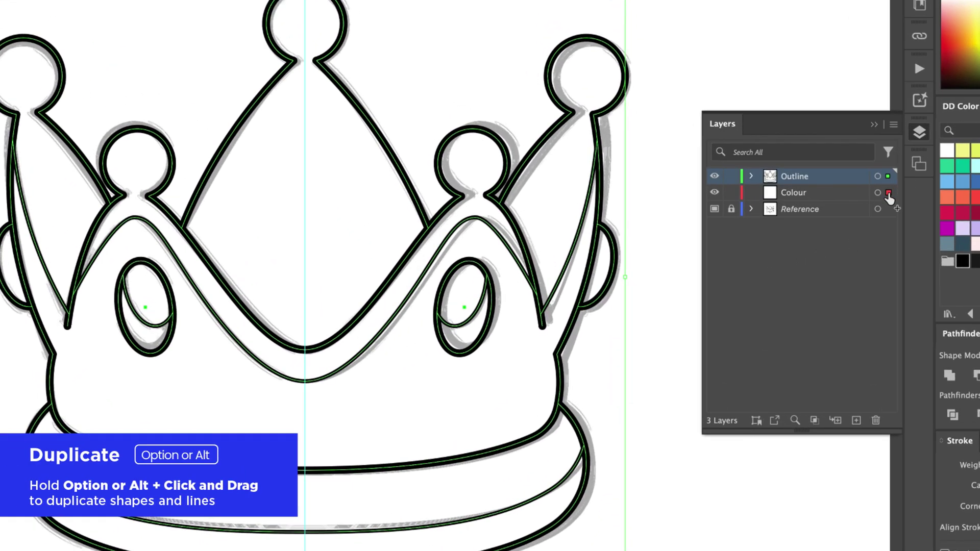
pyautogui.moveTo(888, 197); pyautogui.dragTo(889, 198)
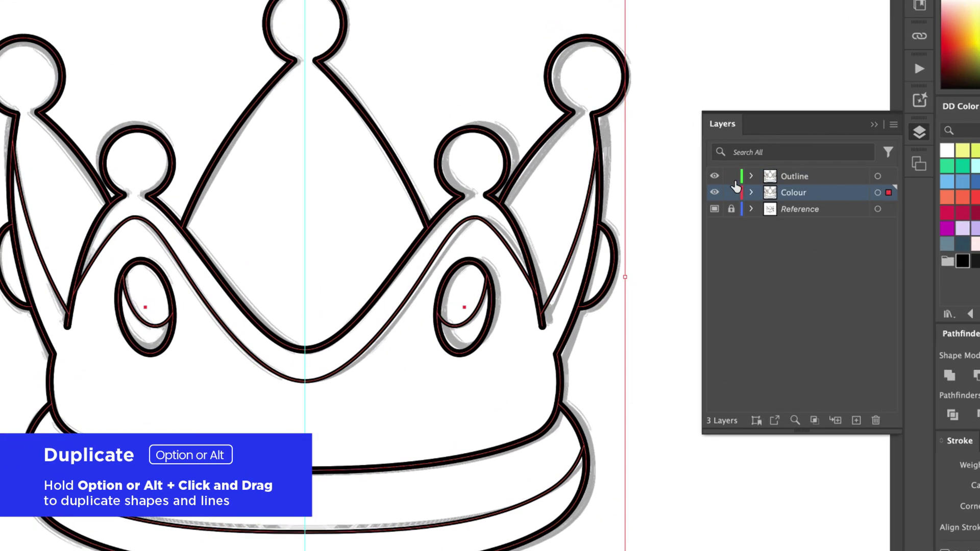
pyautogui.click(731, 177)
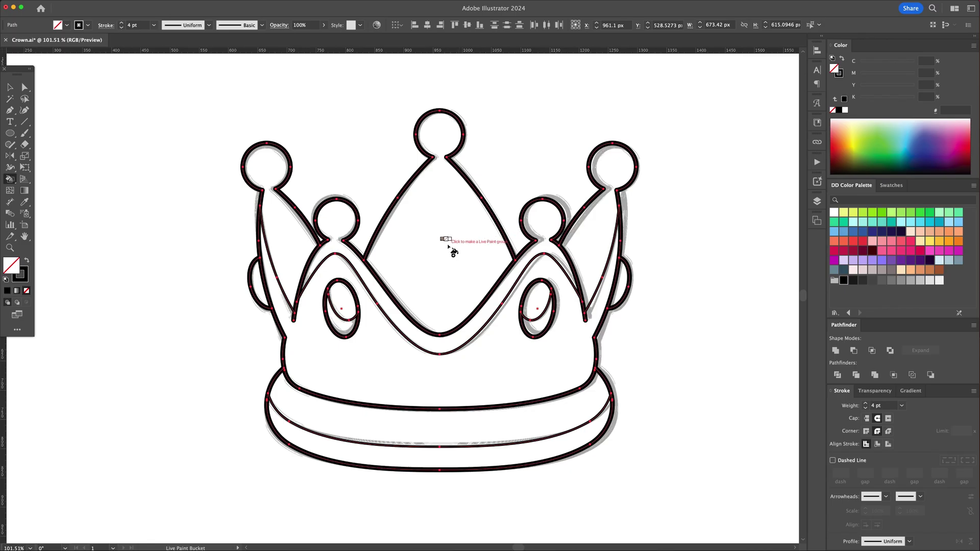
# Step: Make the outlines a Live Paint group; fill body, central spike and lower band golden yellow FFC239
pyautogui.click(462, 242)
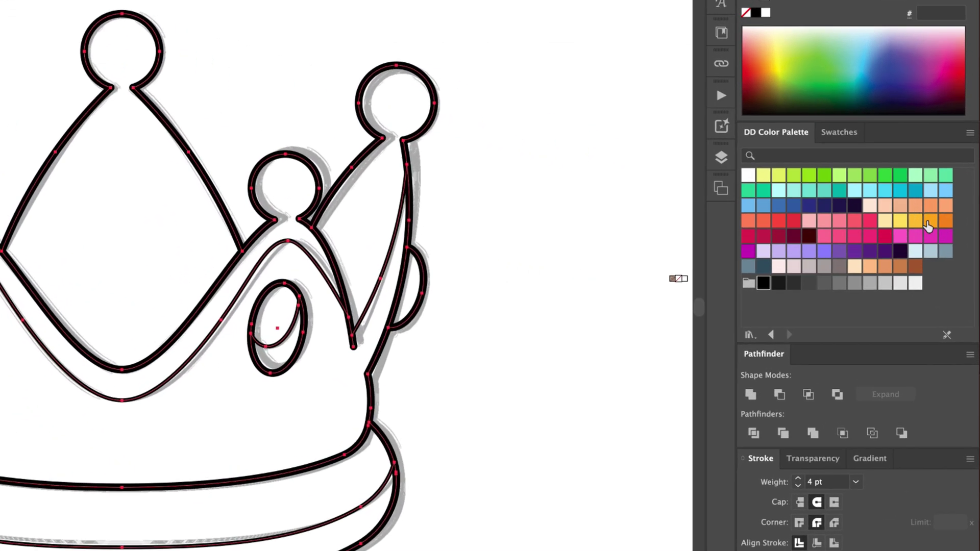
pyautogui.click(916, 223)
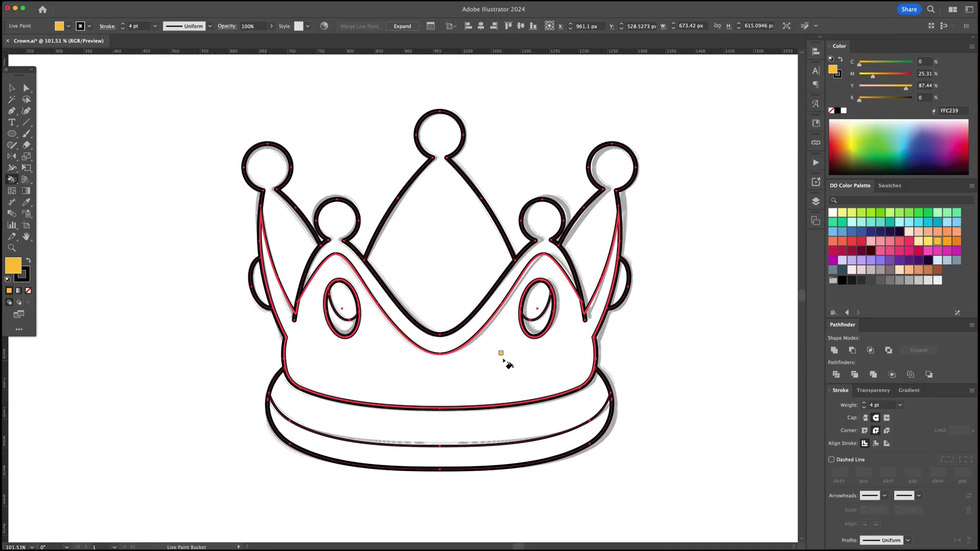
pyautogui.click(505, 362)
pyautogui.click(444, 262)
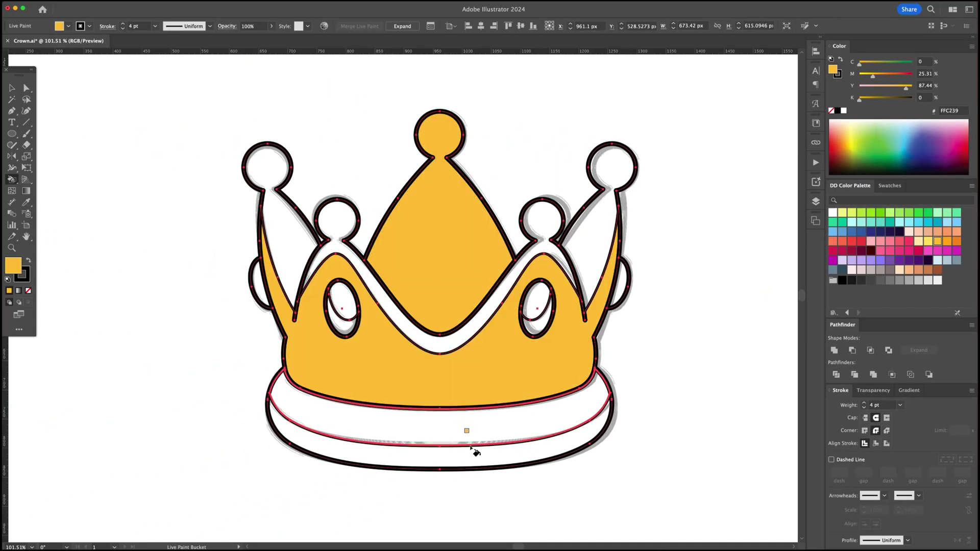
pyautogui.click(467, 452)
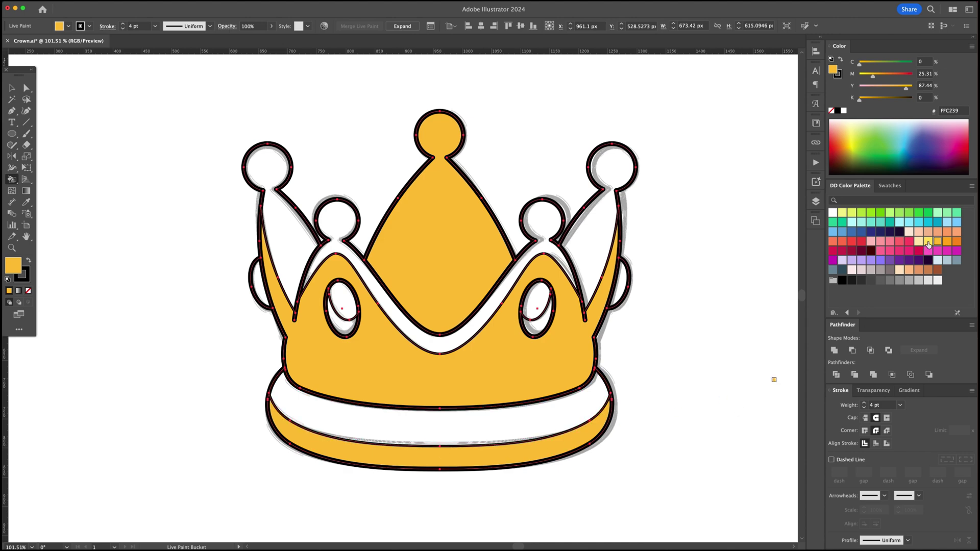
# Step: Fill both side spikes, wavy band and lower band light yellow FFE266, and the small left shape pink
pyautogui.click(926, 241)
pyautogui.click(583, 249)
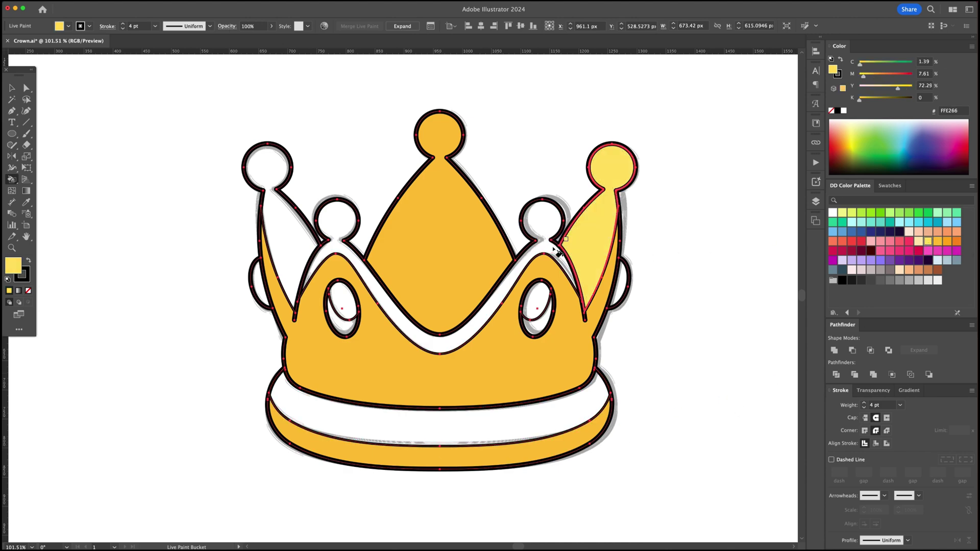
pyautogui.click(381, 264)
pyautogui.click(288, 250)
pyautogui.click(376, 419)
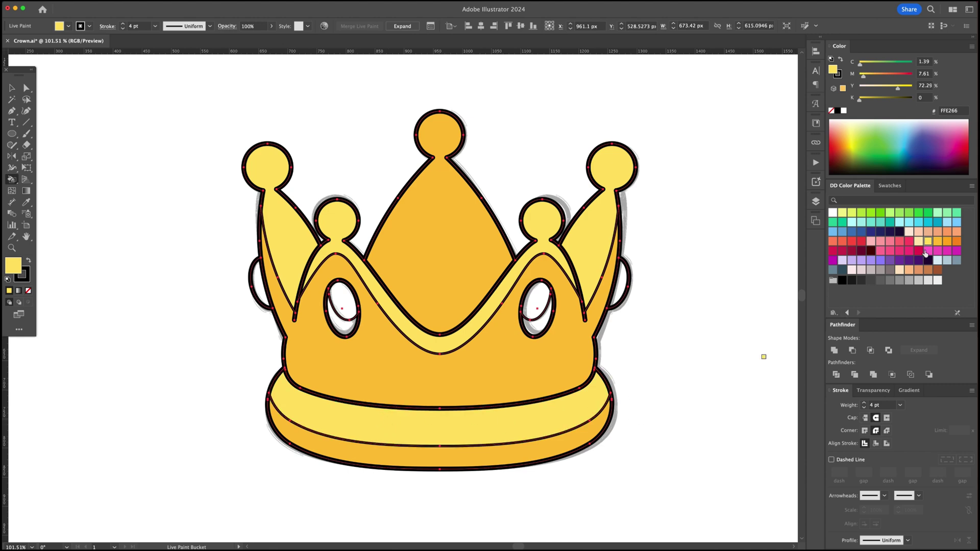
pyautogui.click(927, 251)
pyautogui.click(259, 282)
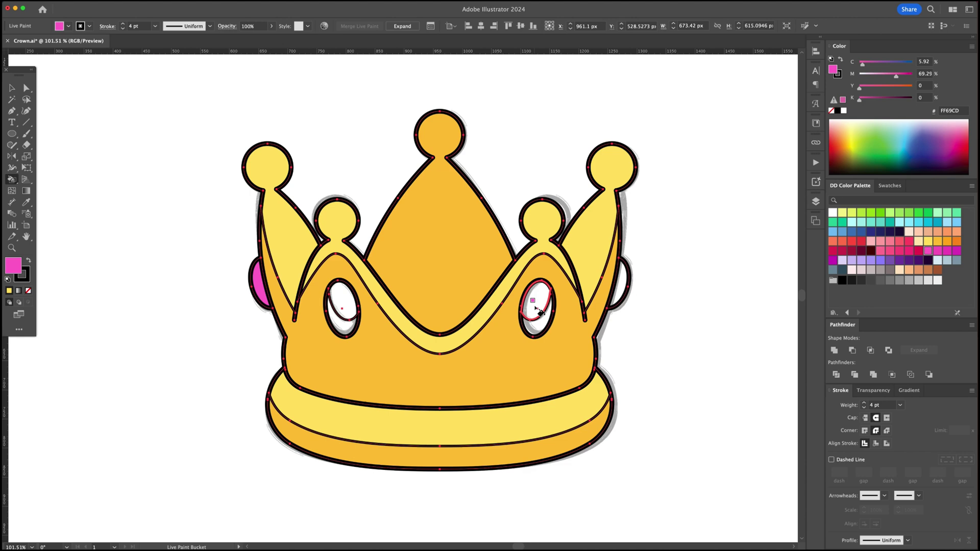
# Step: Fill the right oval jewel pink with a magenta DD37BE lower part
pyautogui.click(538, 310)
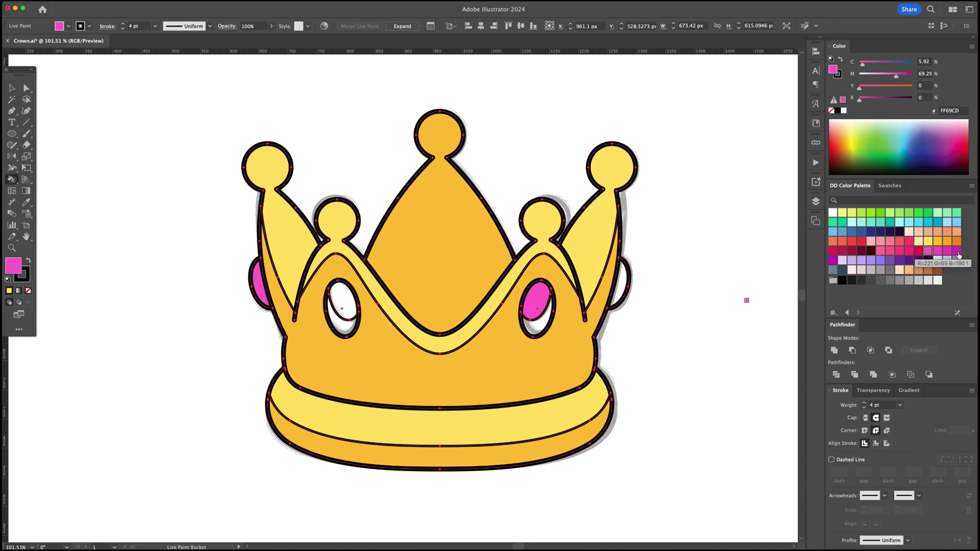
pyautogui.click(957, 255)
pyautogui.click(544, 321)
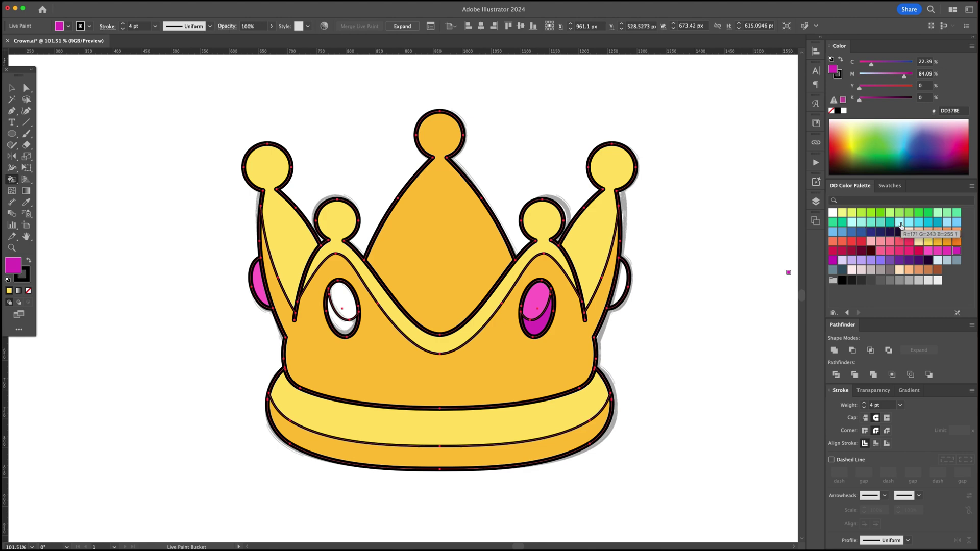
# Step: Fill the left oval light cyan ABF3FF above and teal 00A7CE below, plus the right side jewel teal
pyautogui.click(899, 223)
pyautogui.click(345, 306)
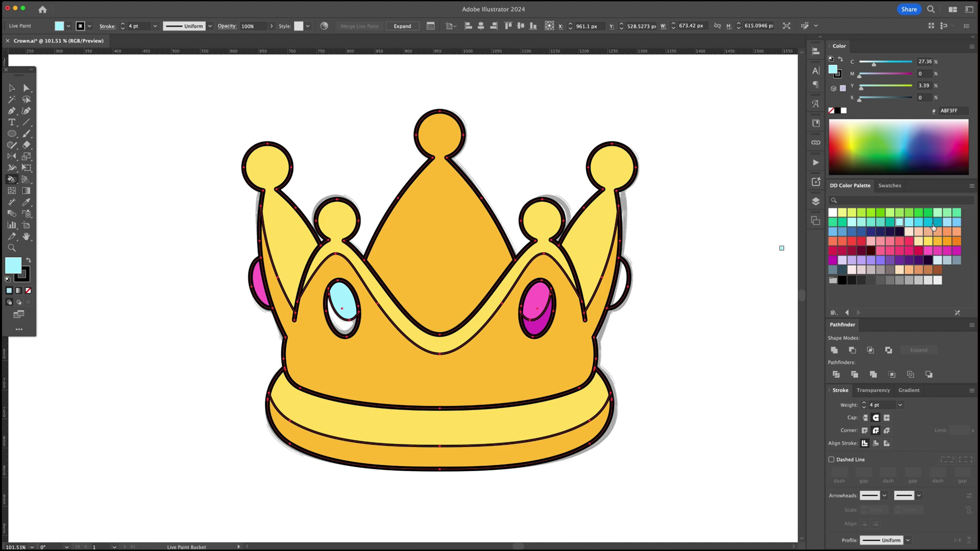
pyautogui.click(936, 223)
pyautogui.click(620, 279)
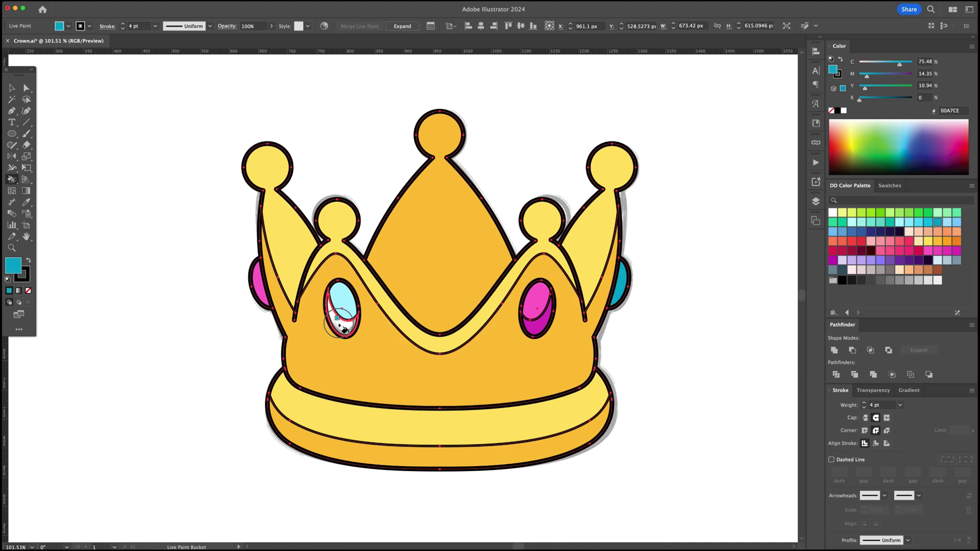
pyautogui.click(343, 323)
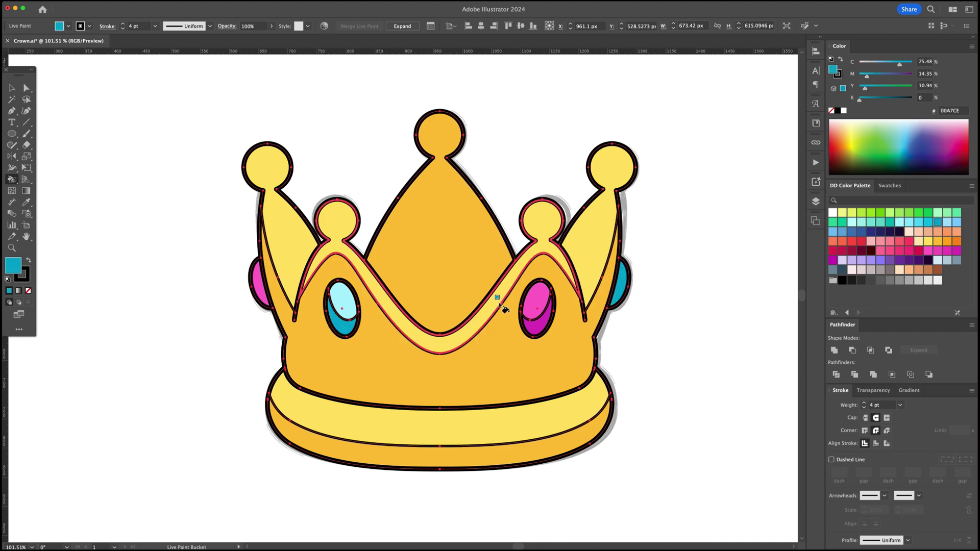
# Step: Expand the Live Paint crown into ordinary shapes with Object > Expand
pyautogui.press('v')
pyautogui.click(168, 7)
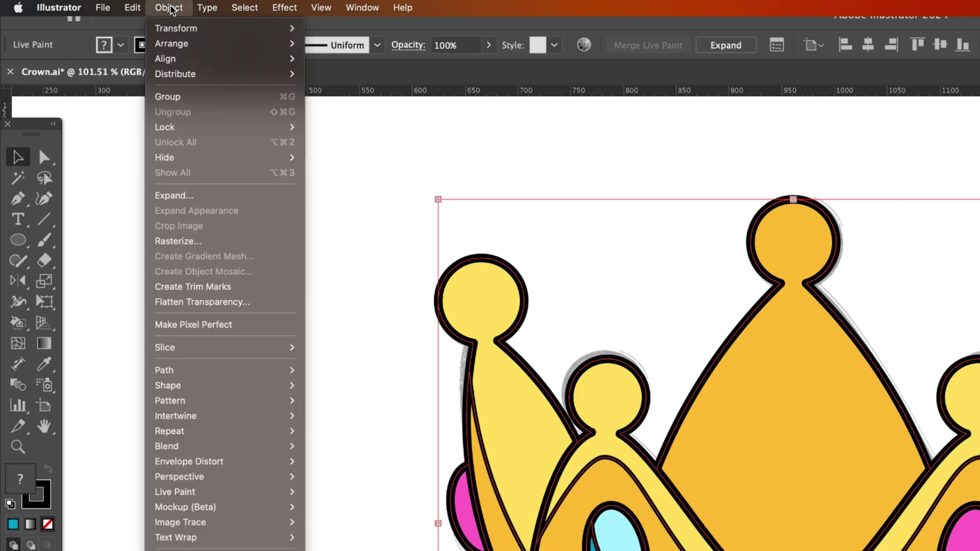
pyautogui.click(189, 196)
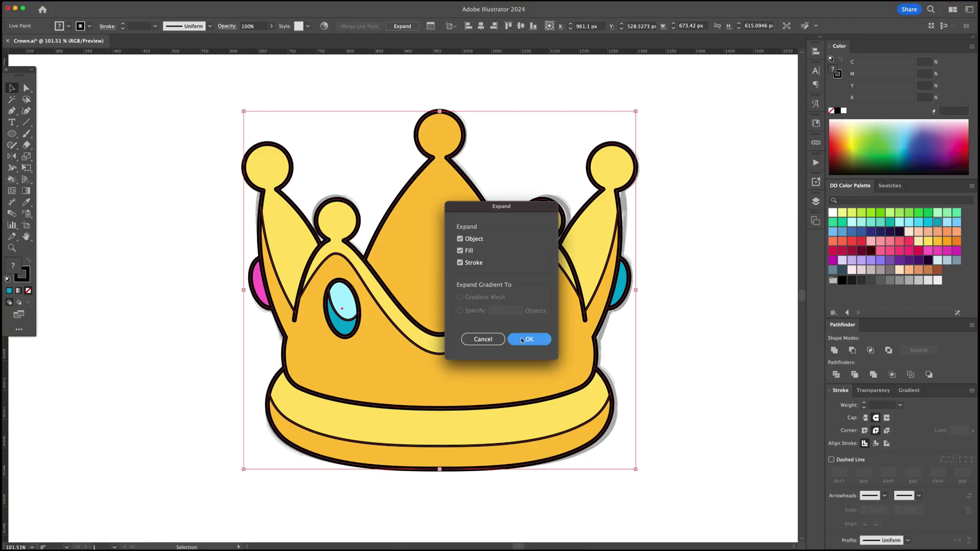
pyautogui.click(523, 341)
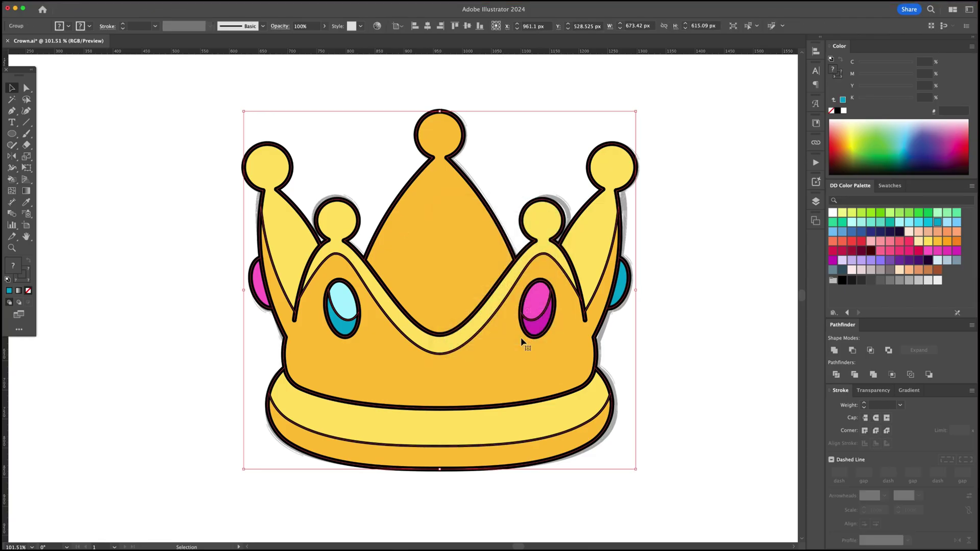
# Step: Ungroup the expanded shapes and drag the black outline artwork away from the fills
pyautogui.rightClick(446, 195)
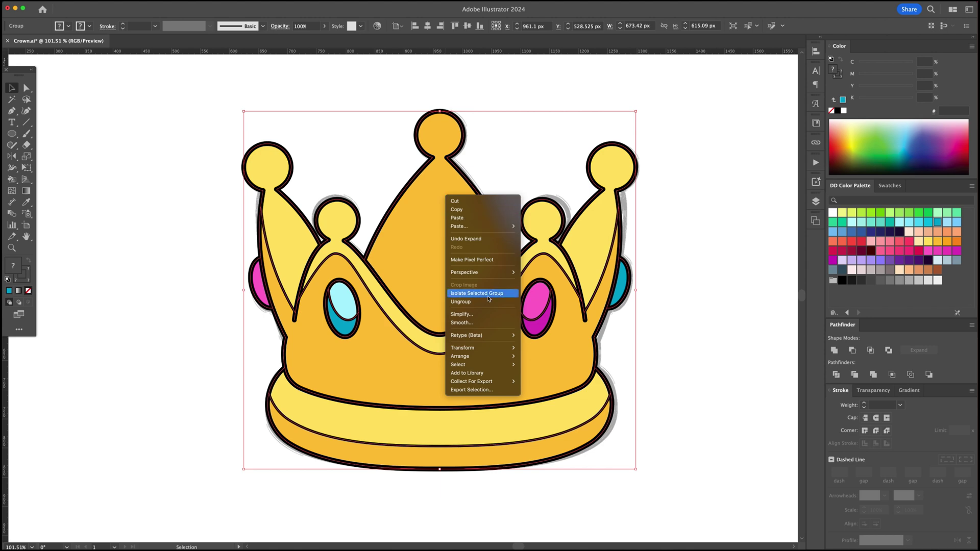
pyautogui.click(487, 301)
pyautogui.click(644, 292)
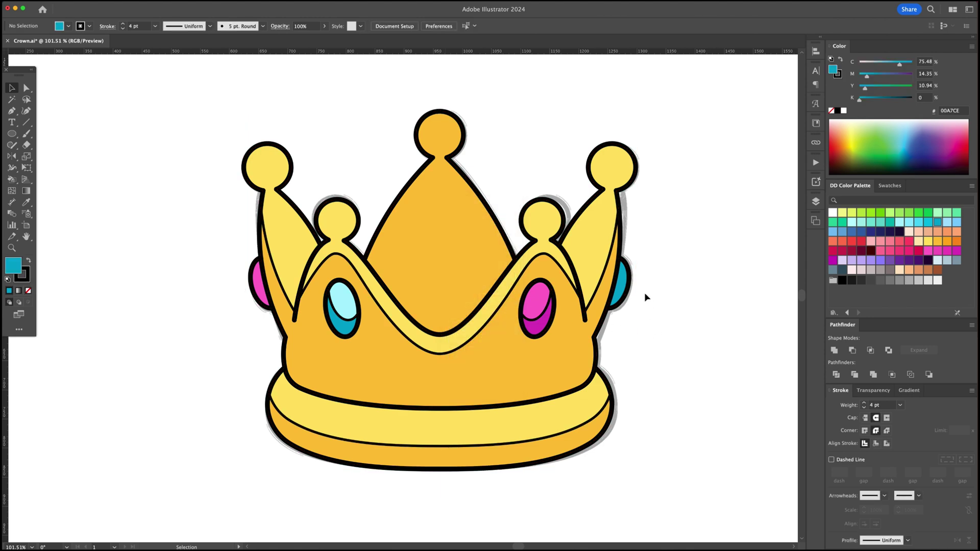
pyautogui.moveTo(631, 201); pyautogui.dragTo(435, 209)
# Step: Delete the pulled-away outline artwork, hide Reference, show Outline, and lock the Colour layer
pyautogui.press('Delete')
pyautogui.click(816, 201)
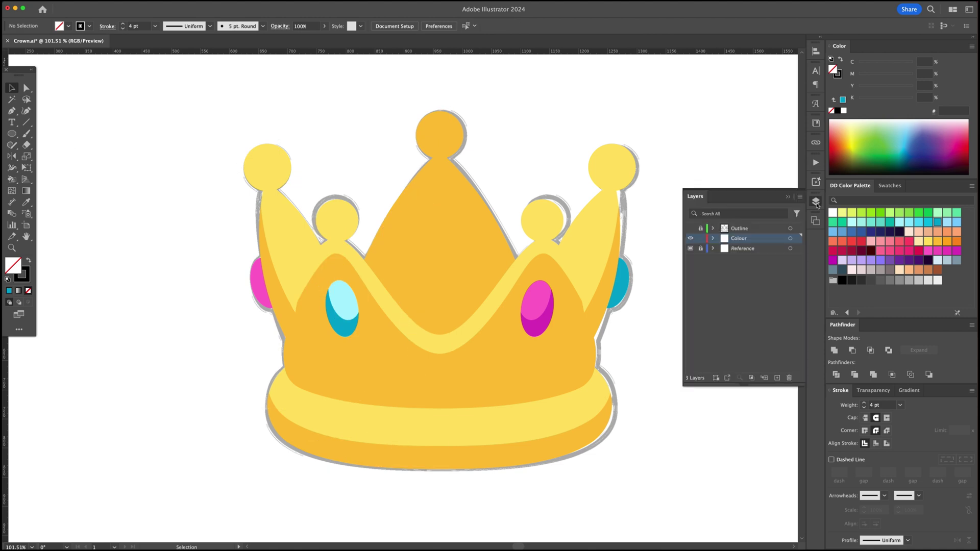
pyautogui.click(691, 249)
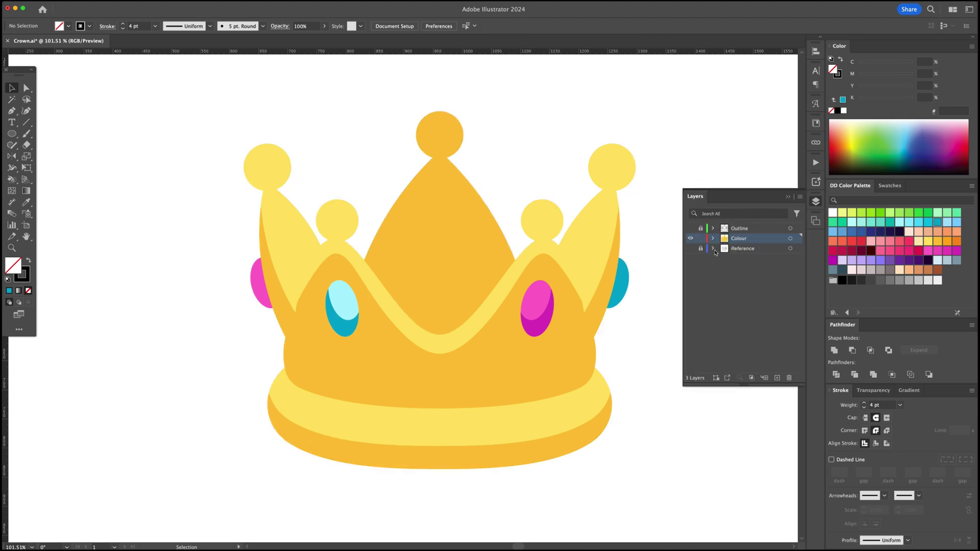
pyautogui.click(690, 228)
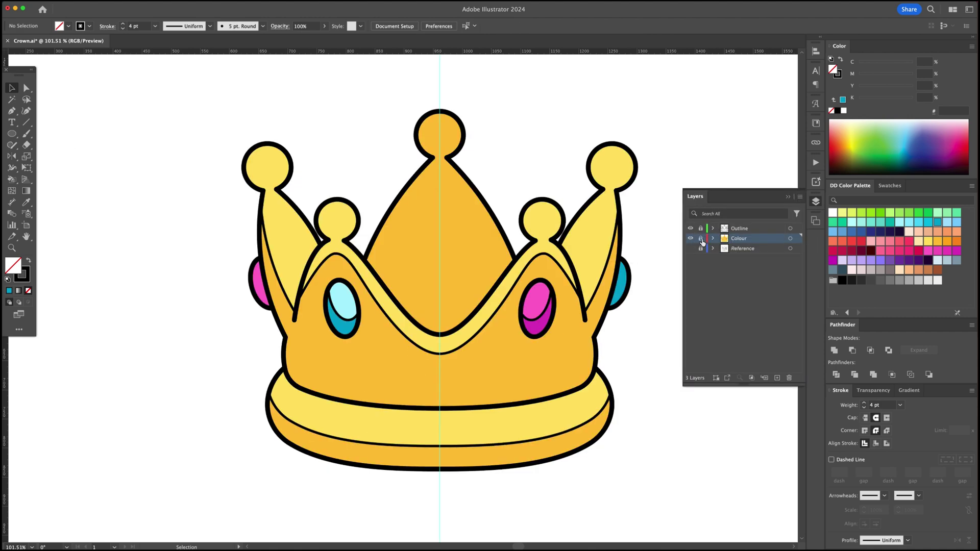
pyautogui.click(700, 239)
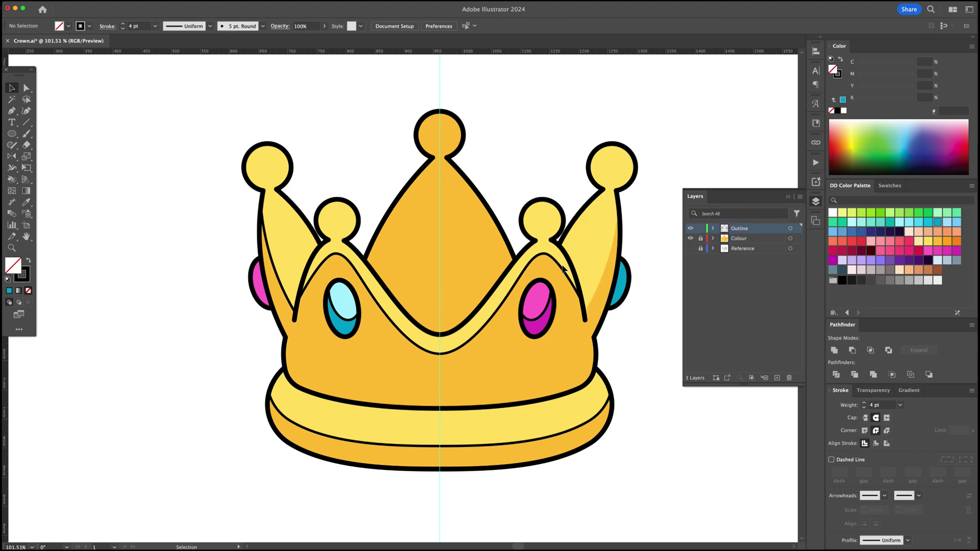